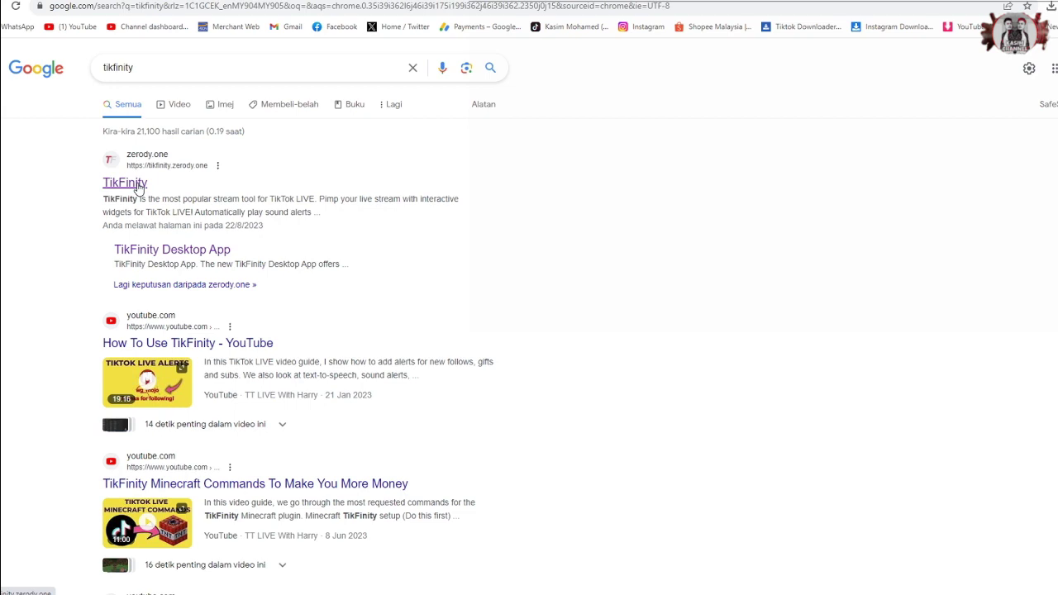
Step: Open the TikFinity site from the search results and go to its basic Setup settings
{"action": "left_click", "coordinate": [133, 184]}
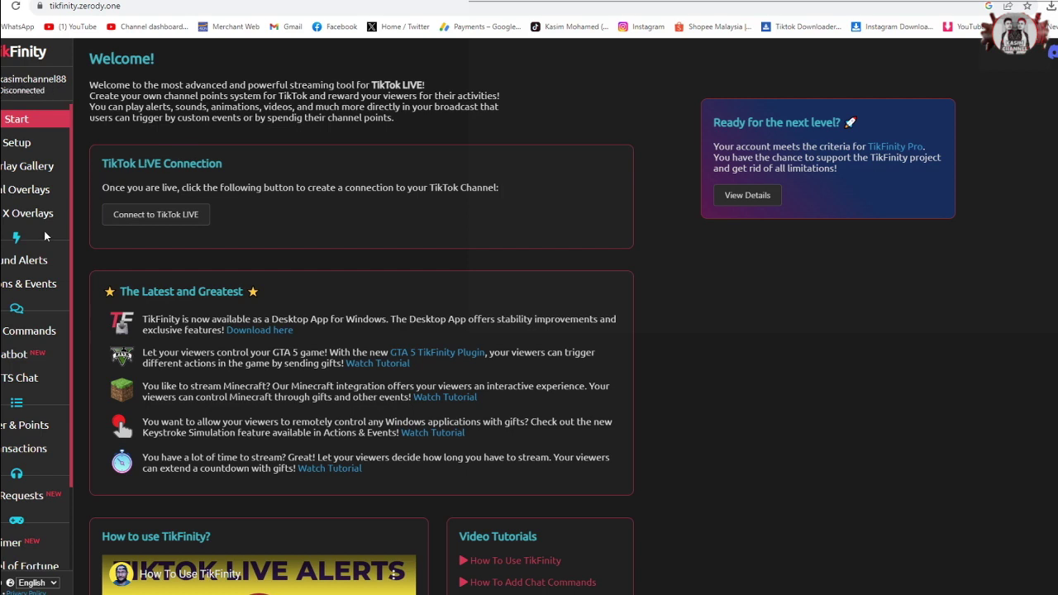
{"action": "left_click", "coordinate": [50, 154]}
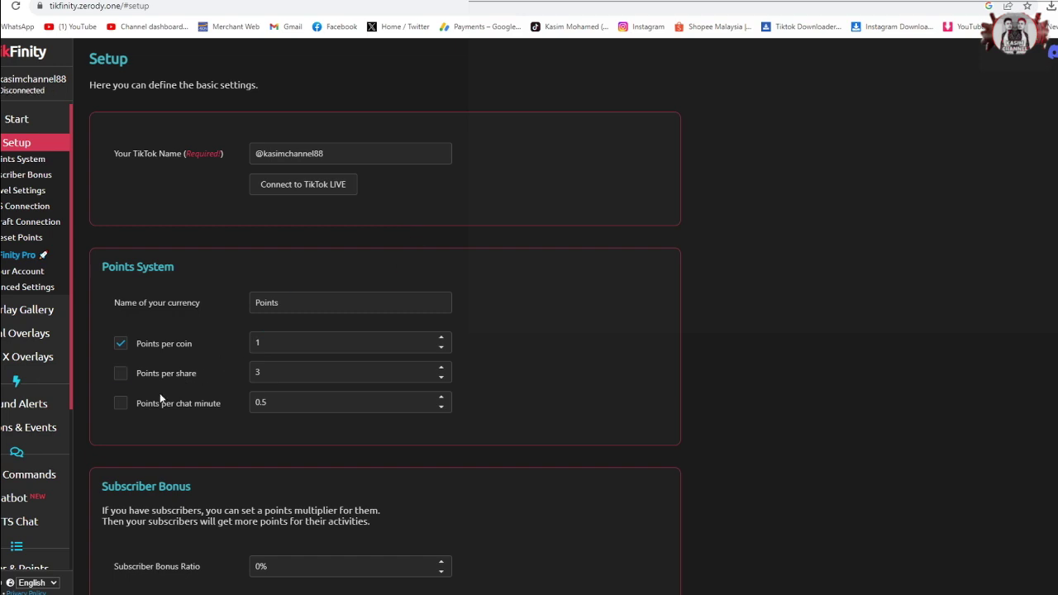
Step: Examine the Setup page's points system, subscriber bonus, level, OBS and Minecraft connection settings, and revisit the Start page
{"action": "scroll", "coordinate": [66, 430], "scroll_direction": "down", "scroll_amount": 2}
{"action": "scroll", "coordinate": [66, 426], "scroll_direction": "down", "scroll_amount": 2}
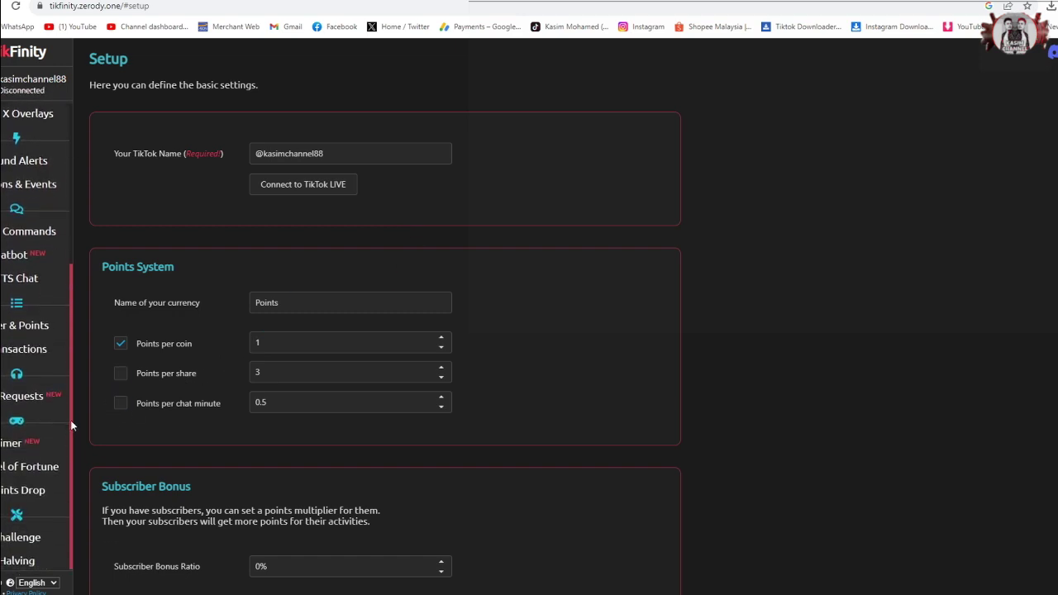
{"action": "scroll", "coordinate": [130, 393], "scroll_direction": "down", "scroll_amount": 2}
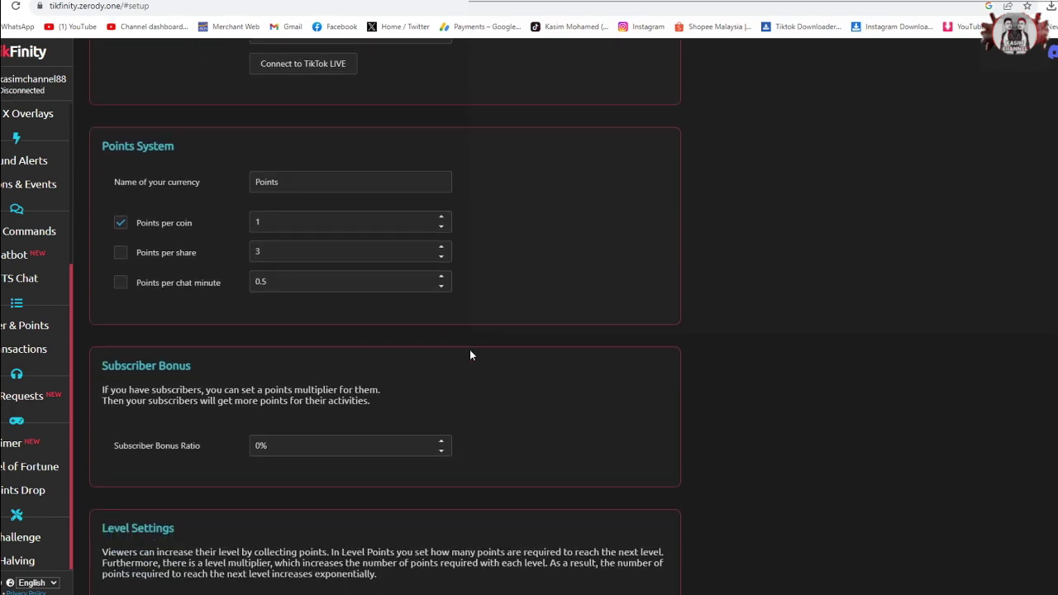
{"action": "scroll", "coordinate": [469, 356], "scroll_direction": "down", "scroll_amount": 4}
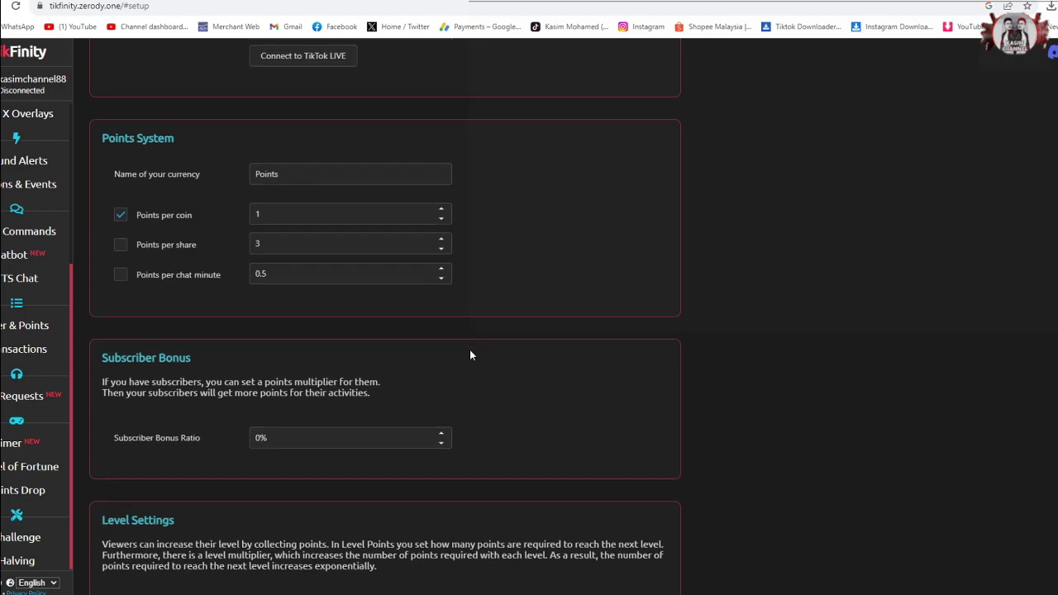
{"action": "scroll", "coordinate": [470, 355], "scroll_direction": "down", "scroll_amount": 1}
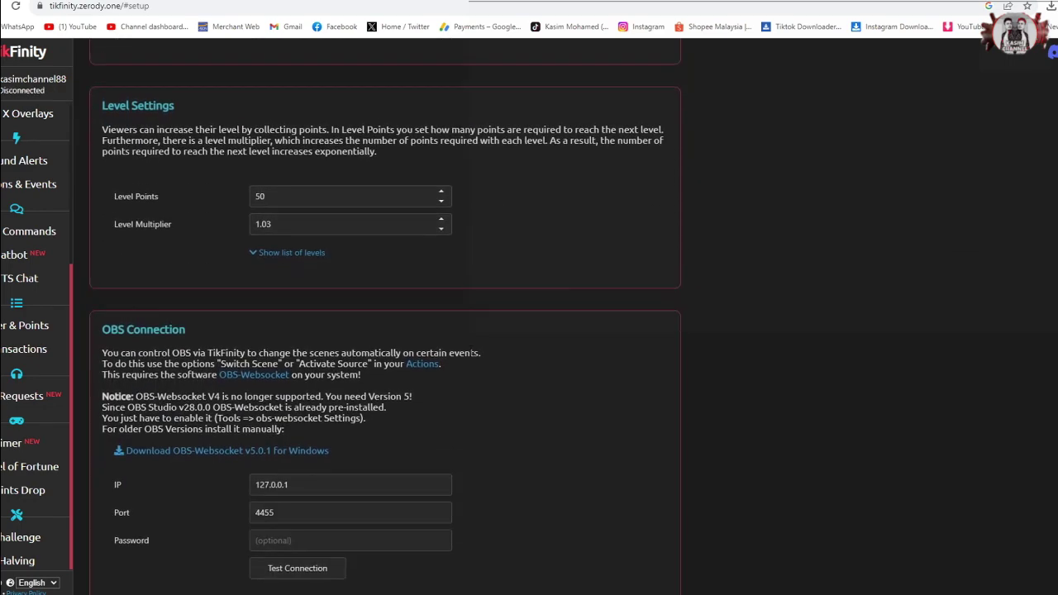
{"action": "scroll", "coordinate": [469, 354], "scroll_direction": "down", "scroll_amount": 2}
{"action": "scroll", "coordinate": [23, 469], "scroll_direction": "down", "scroll_amount": 3}
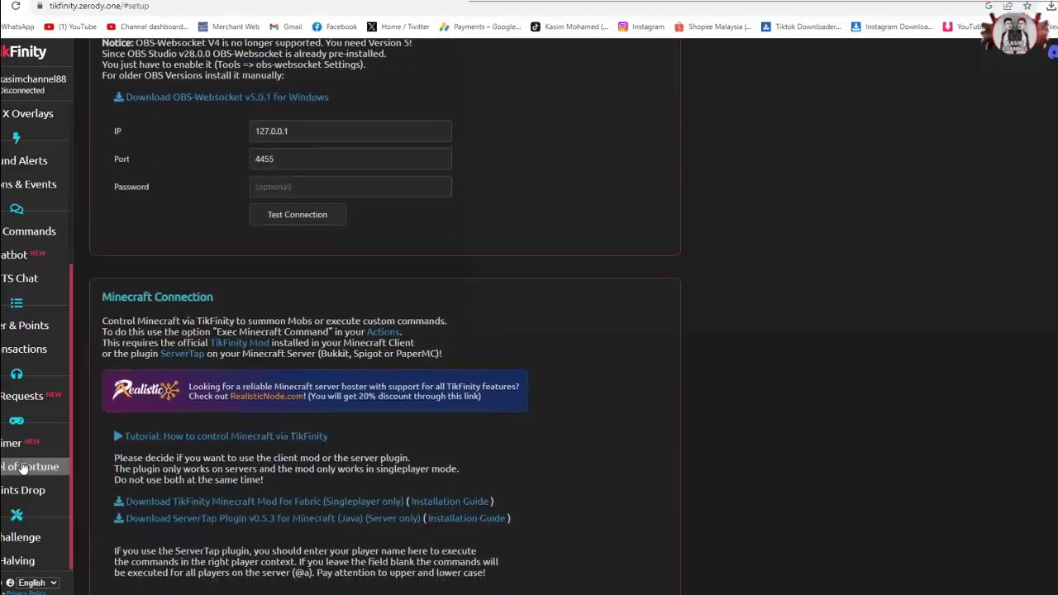
{"action": "scroll", "coordinate": [270, 430], "scroll_direction": "up", "scroll_amount": 6}
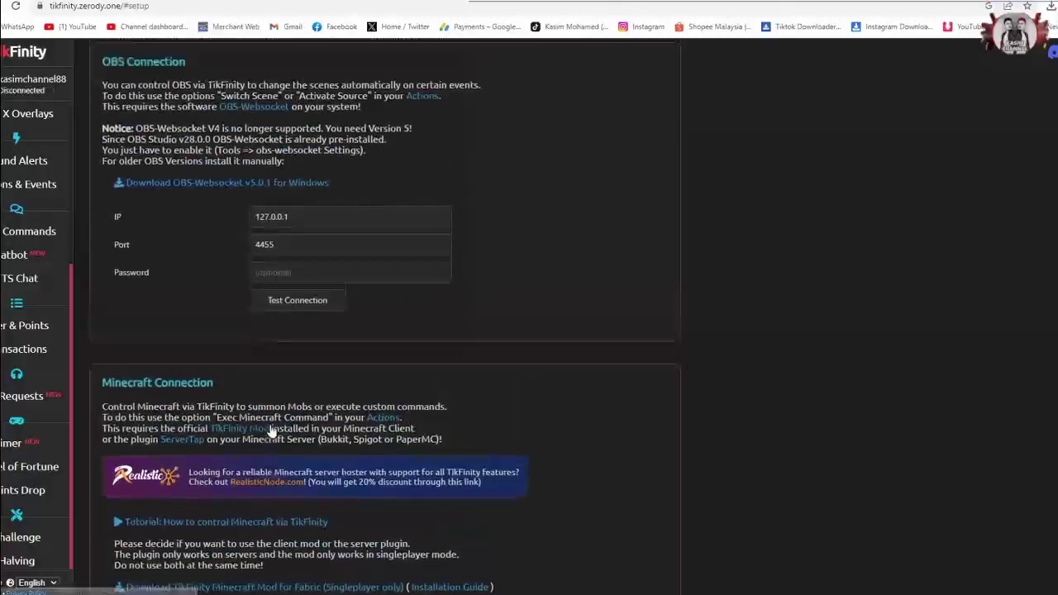
{"action": "scroll", "coordinate": [271, 430], "scroll_direction": "up", "scroll_amount": 5}
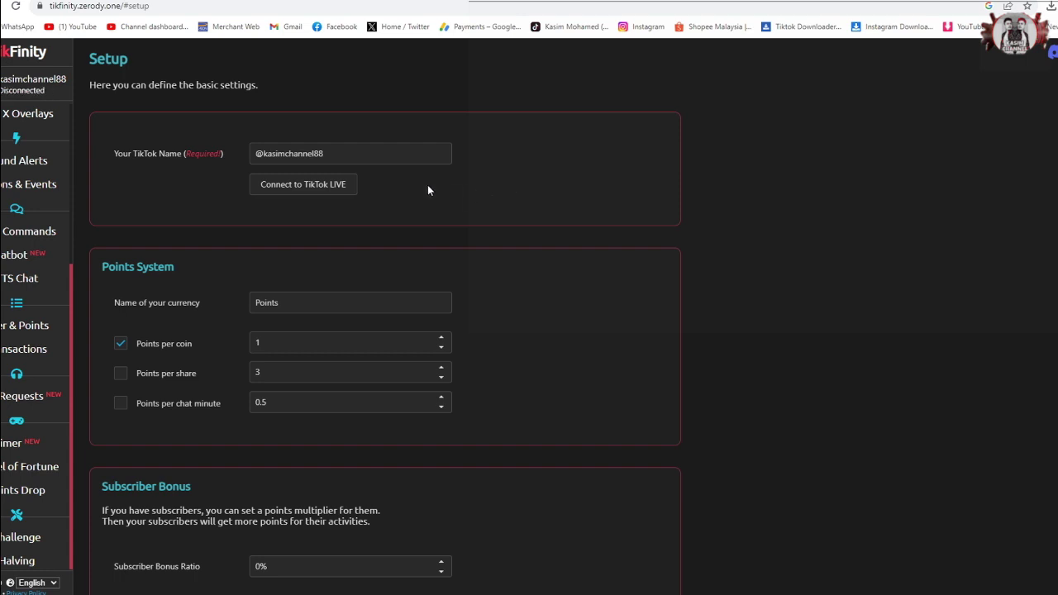
{"action": "scroll", "coordinate": [32, 170], "scroll_direction": "up", "scroll_amount": 1}
{"action": "scroll", "coordinate": [31, 169], "scroll_direction": "up", "scroll_amount": 2}
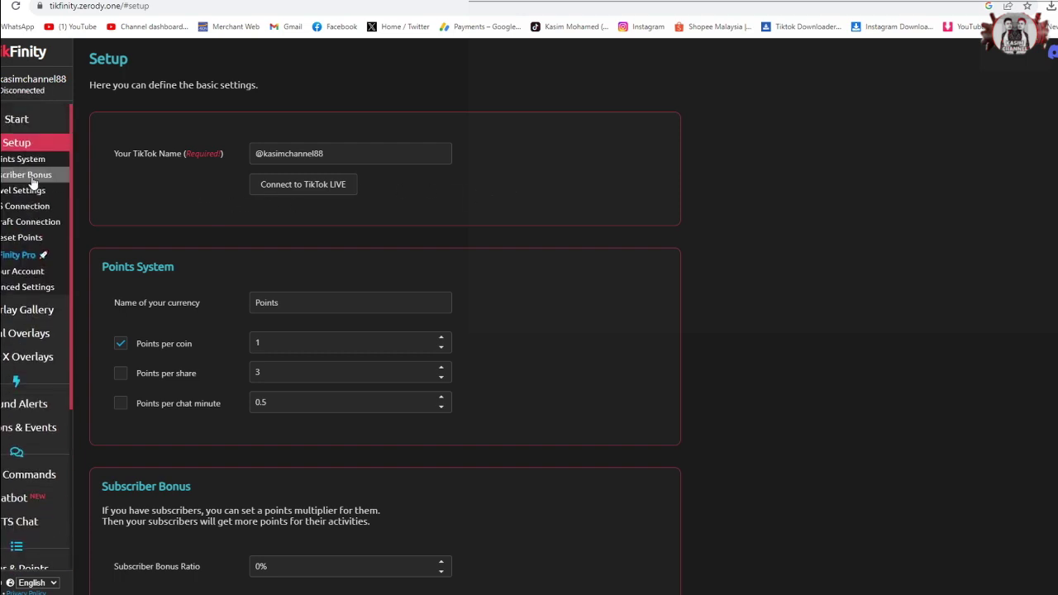
{"action": "left_click", "coordinate": [44, 128]}
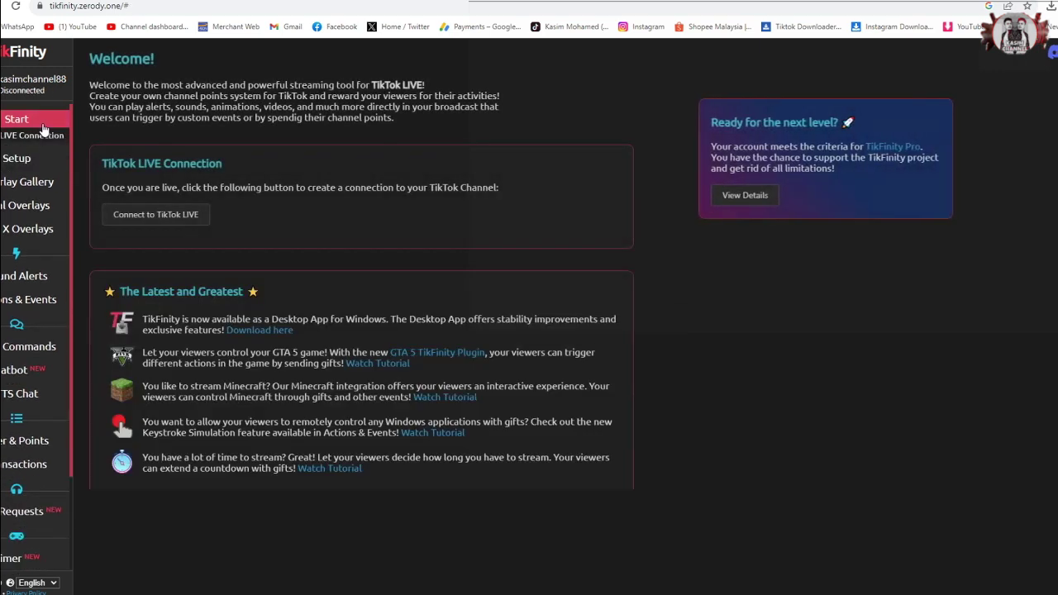
{"action": "left_click", "coordinate": [33, 157]}
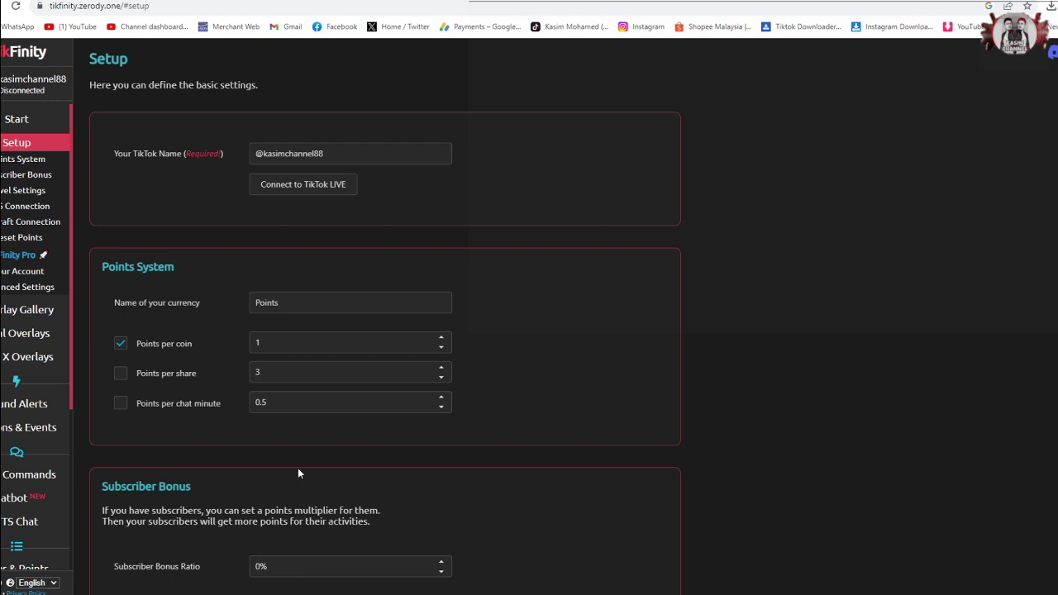
Step: Open the Text-to-Speech Chat settings and choose Bahasa Melayu (Malaysia) as the language
{"action": "left_click", "coordinate": [46, 523]}
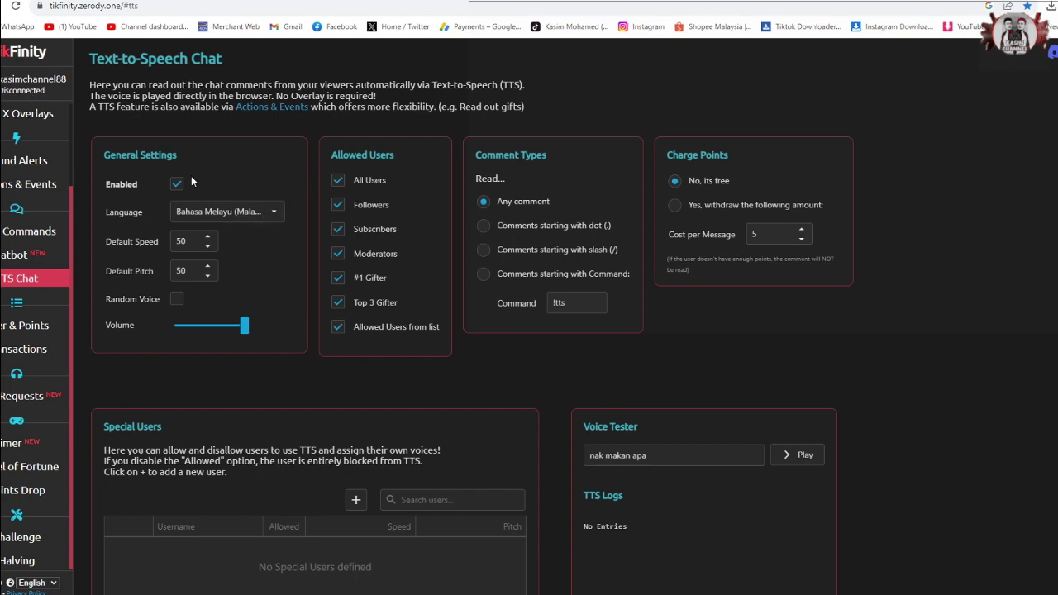
{"action": "left_click", "coordinate": [269, 216]}
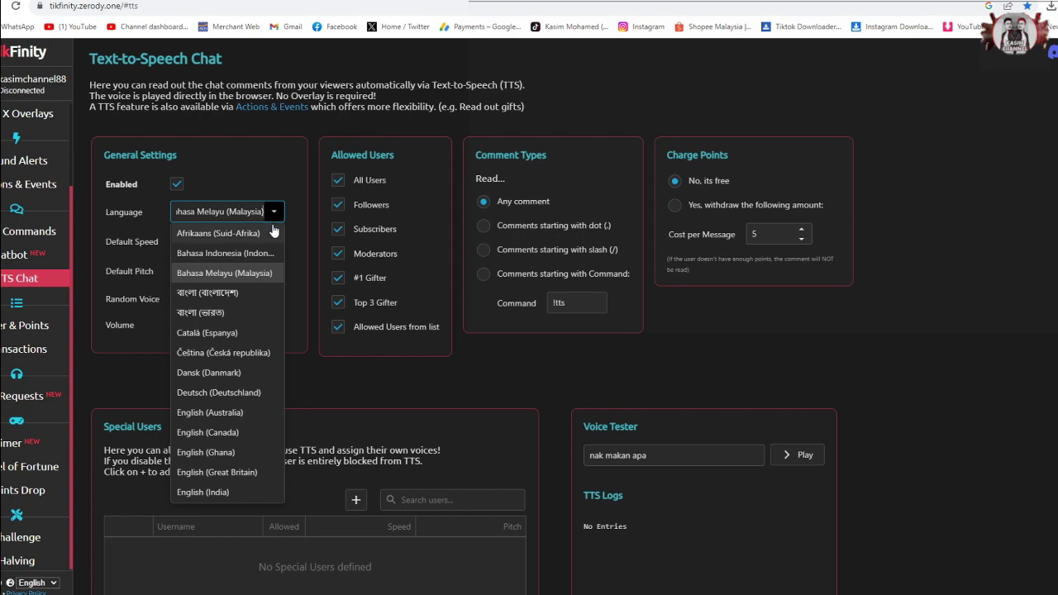
{"action": "left_click", "coordinate": [264, 273]}
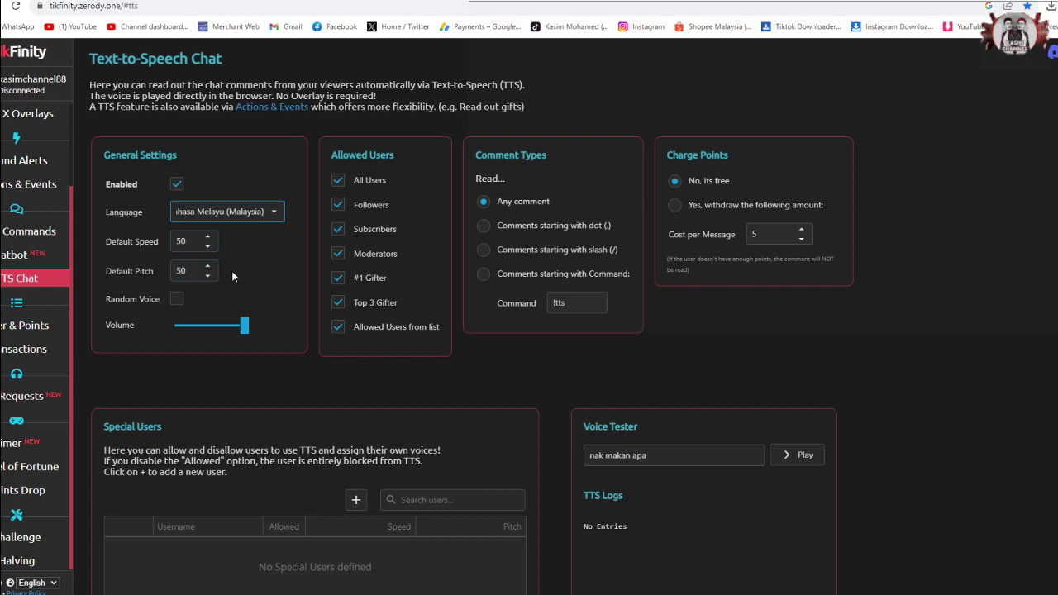
Step: Enable Random Voice and play the test phrase "nak makan apa" repeatedly in the voice tester
{"action": "left_click", "coordinate": [176, 301]}
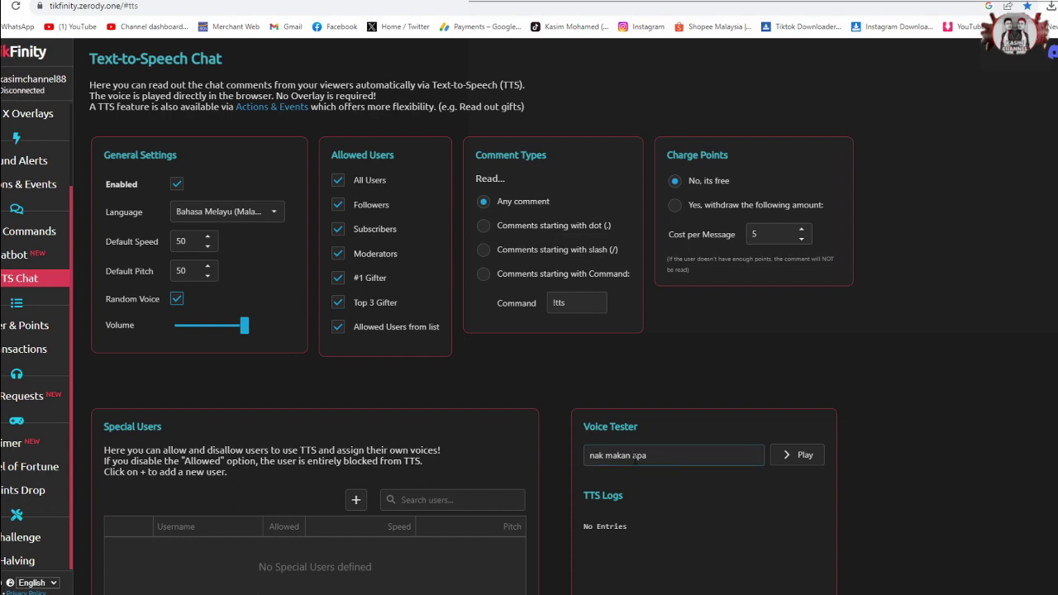
{"action": "left_click", "coordinate": [802, 457]}
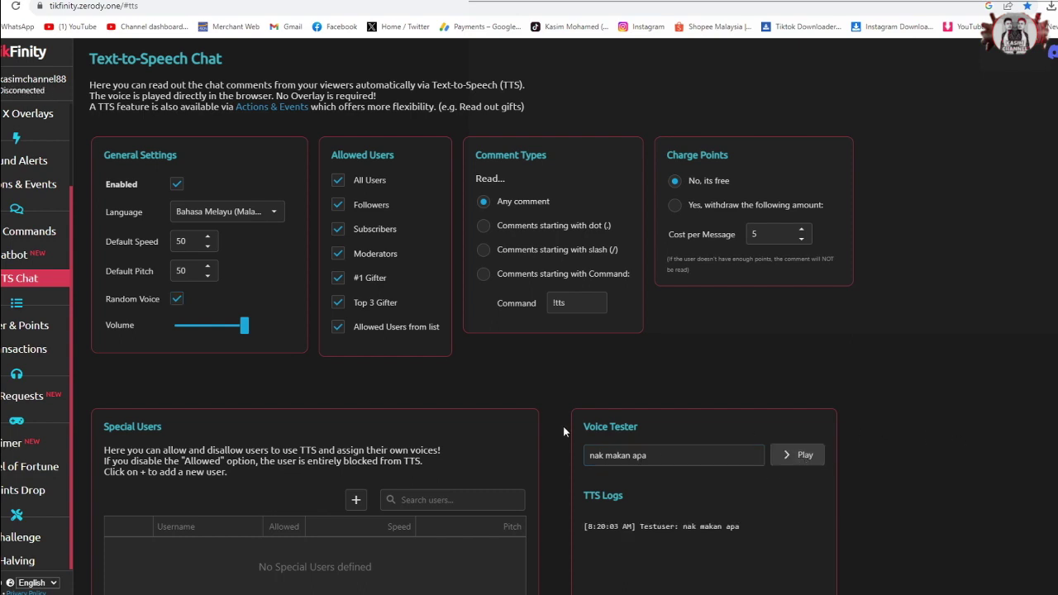
{"action": "left_click", "coordinate": [794, 456]}
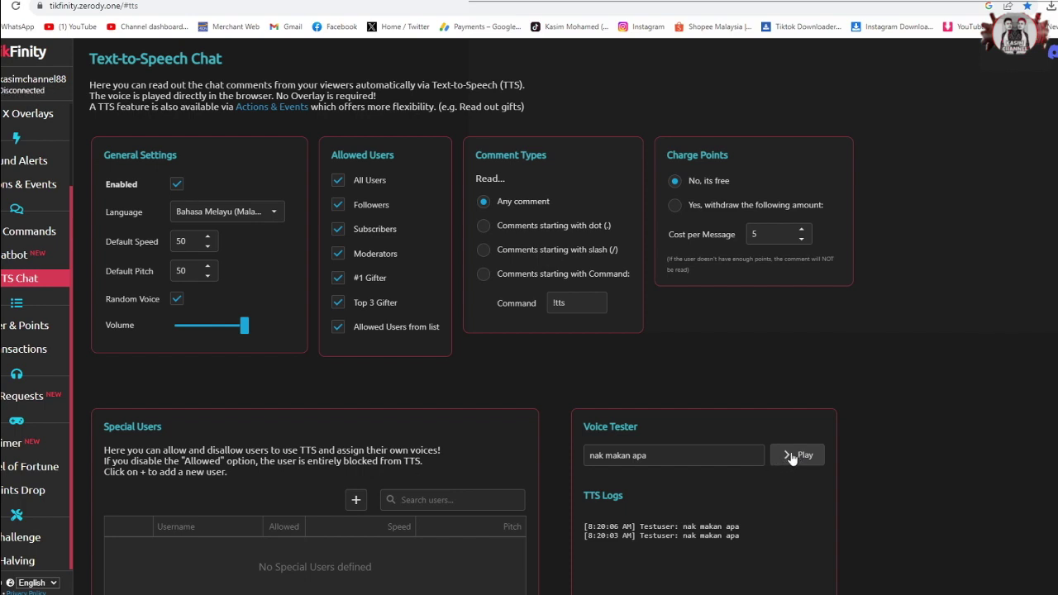
{"action": "left_click", "coordinate": [792, 457]}
{"action": "left_click", "coordinate": [794, 458]}
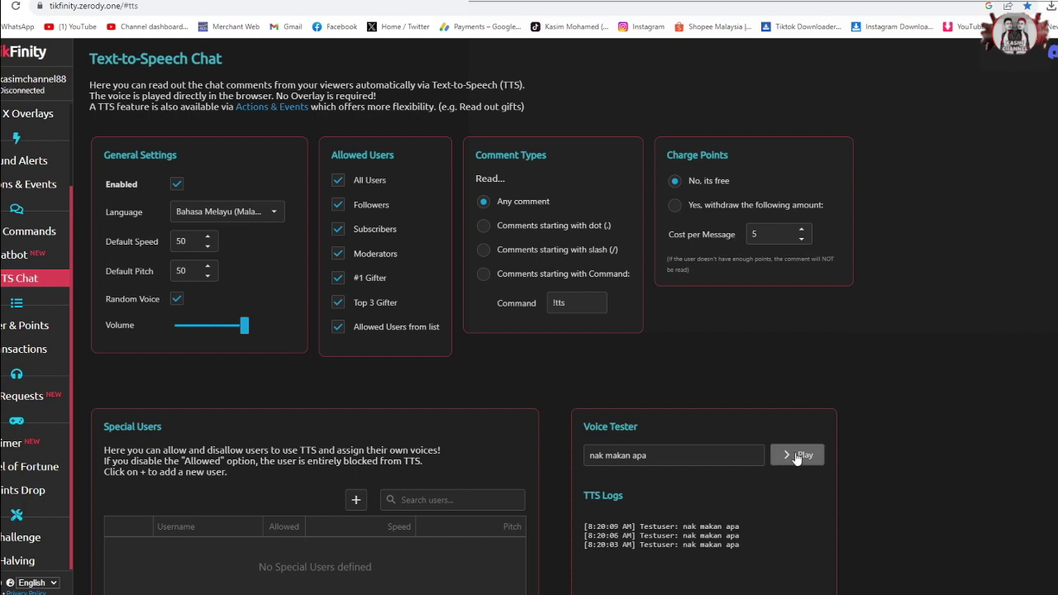
{"action": "left_click", "coordinate": [795, 457]}
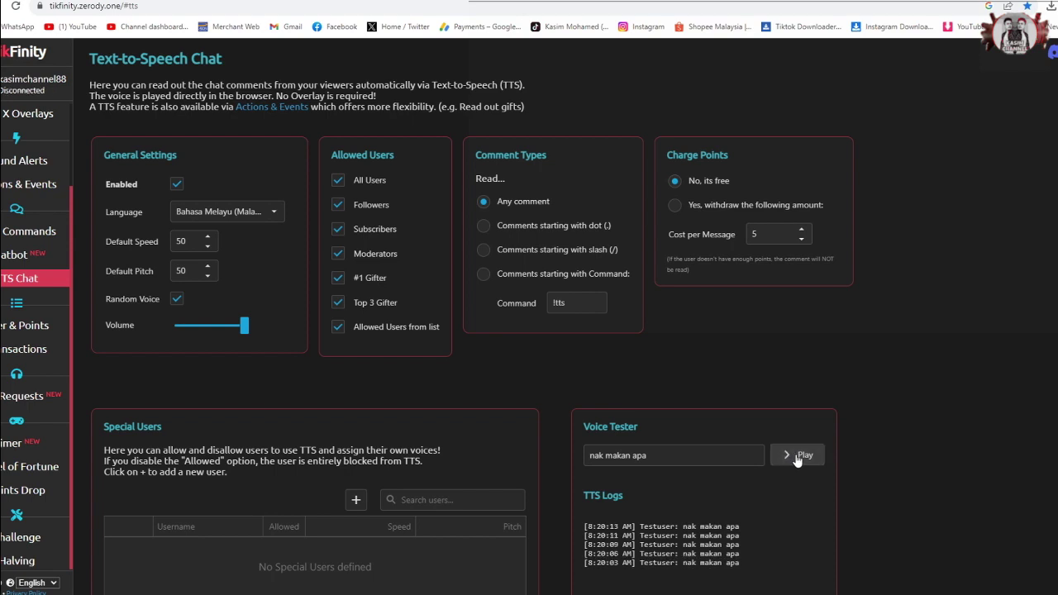
{"action": "left_click", "coordinate": [796, 459]}
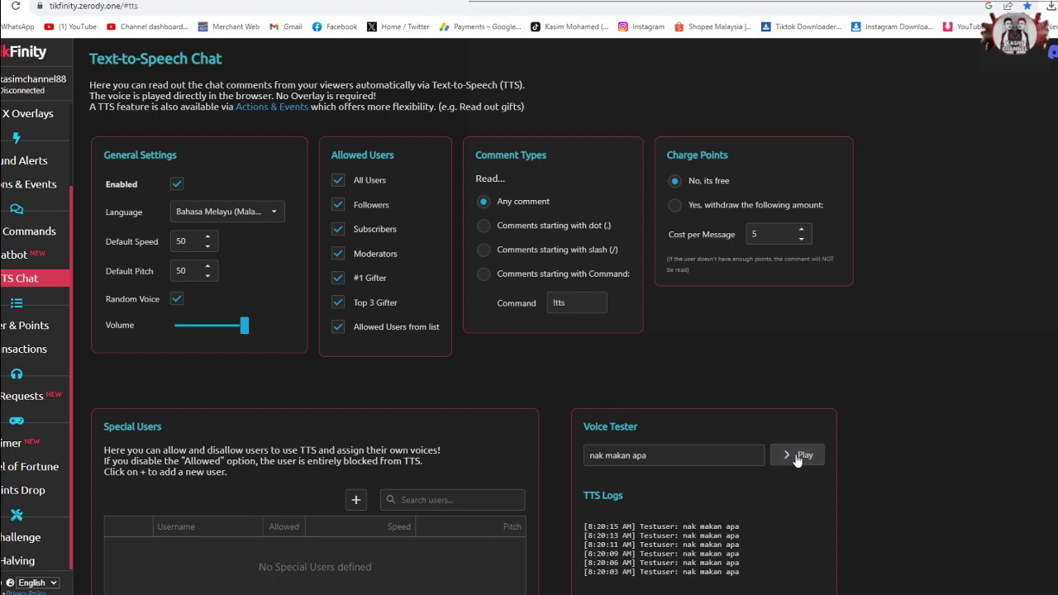
{"action": "left_click", "coordinate": [796, 458]}
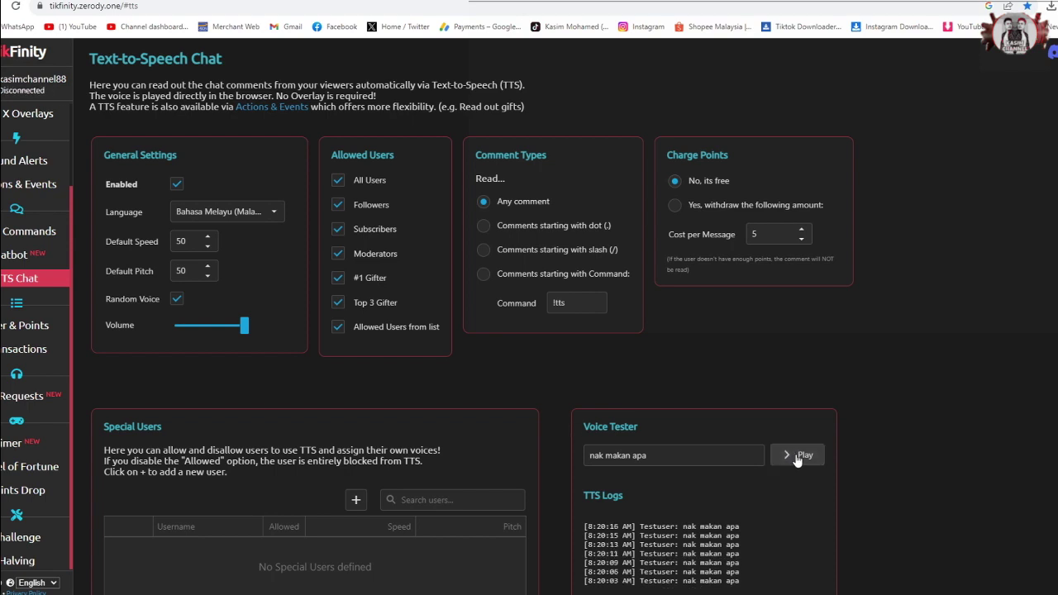
{"action": "left_click", "coordinate": [795, 458]}
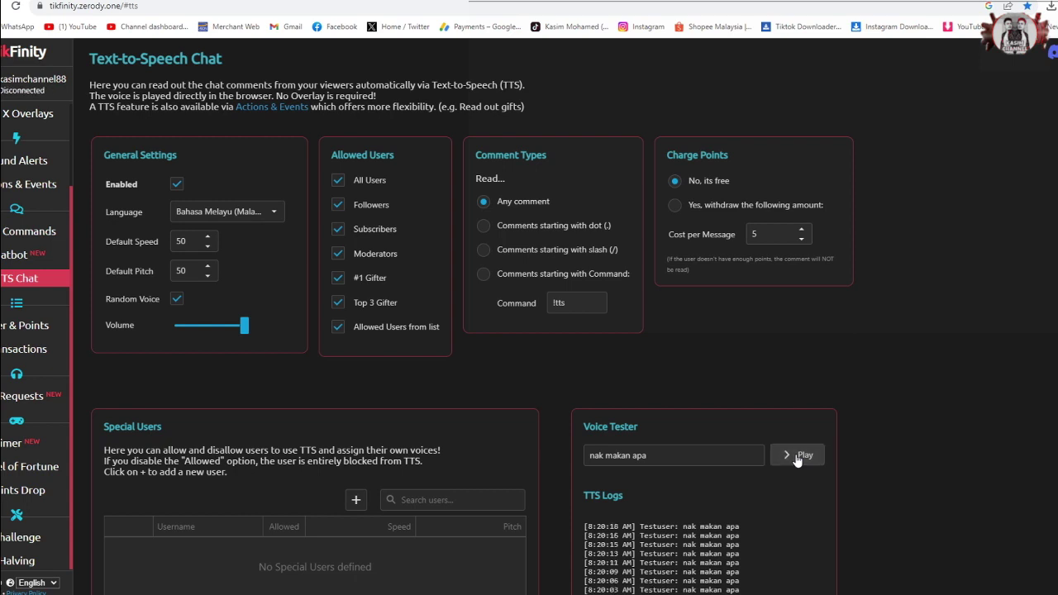
{"action": "left_click", "coordinate": [796, 459]}
{"action": "left_click", "coordinate": [795, 458]}
Step: Set the text-to-speech language to Bahasa Indonesia (Indonesia), disable Random Voice and play the test phrase
{"action": "left_click", "coordinate": [270, 217]}
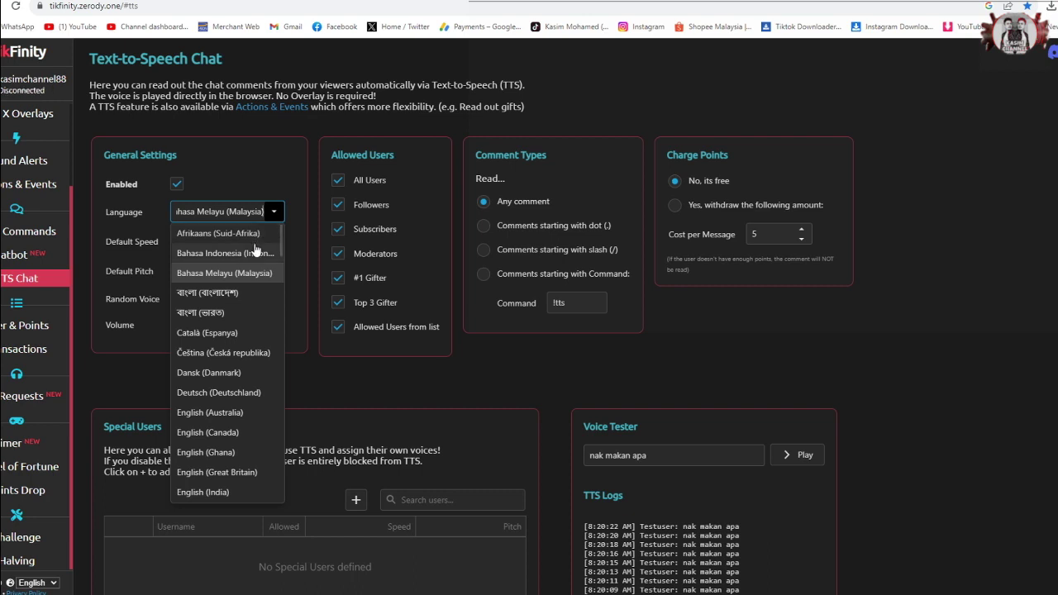
{"action": "left_click", "coordinate": [252, 257]}
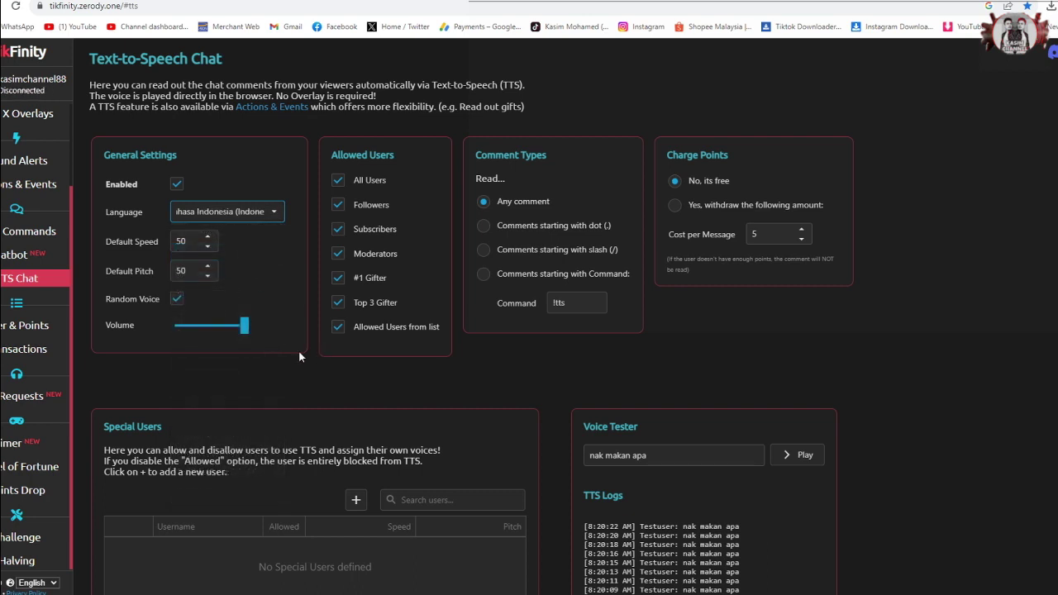
{"action": "left_click", "coordinate": [176, 300]}
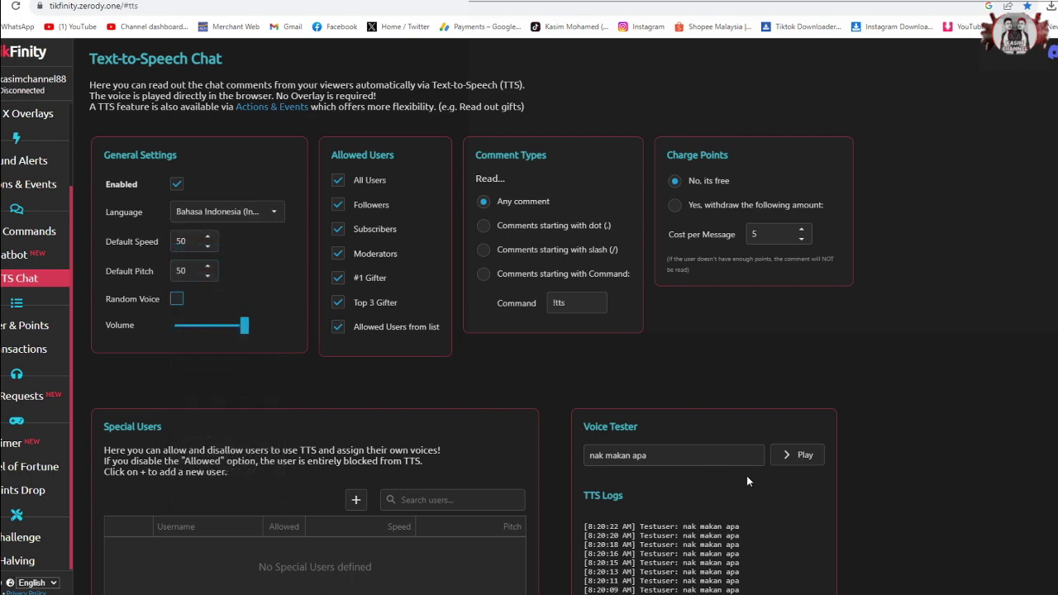
{"action": "left_click", "coordinate": [809, 457]}
Step: Set the text-to-speech language to English (Great Britain) and play the test phrase
{"action": "left_click", "coordinate": [274, 211]}
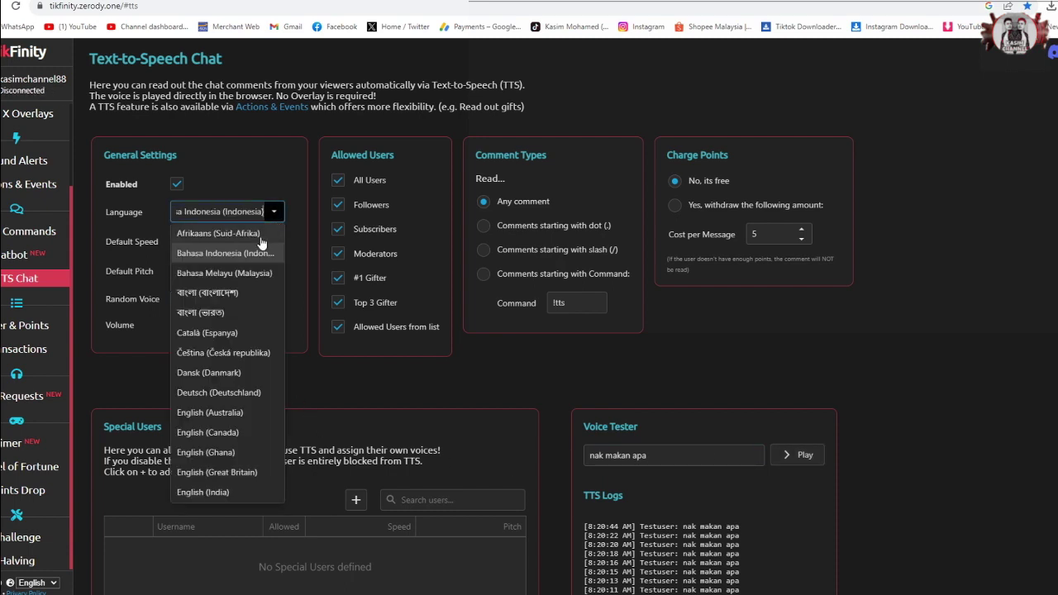
{"action": "left_click", "coordinate": [240, 472]}
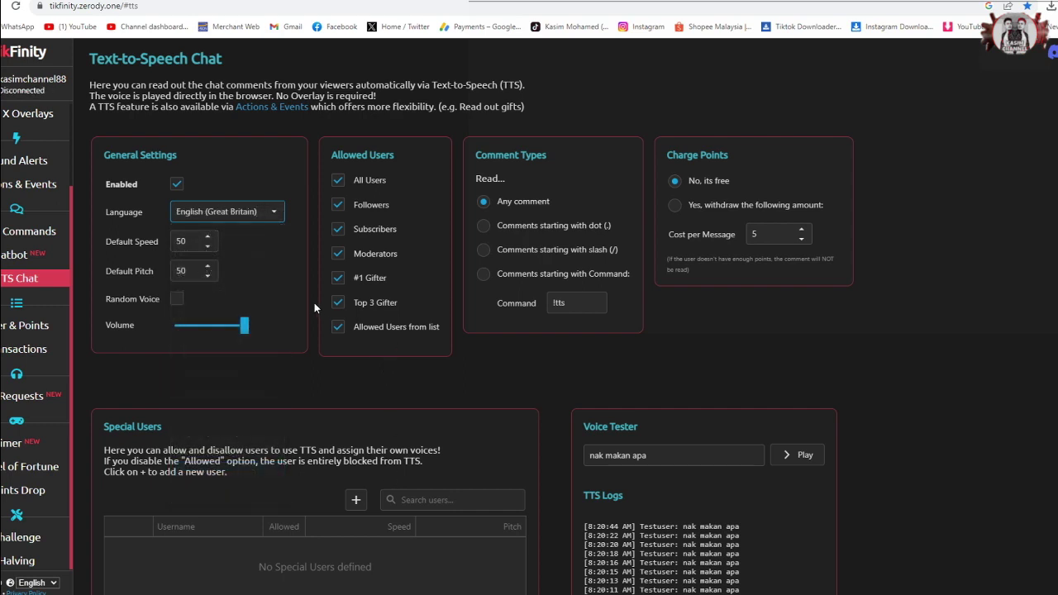
{"action": "left_click", "coordinate": [794, 464]}
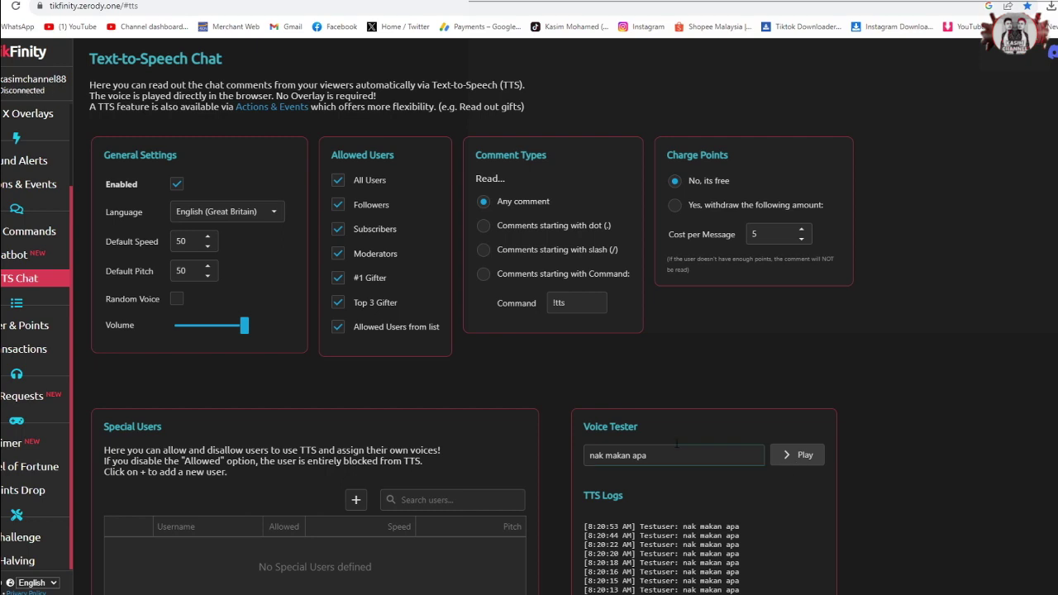
Step: Set the text-to-speech language back to Bahasa Melayu (Malaysia) and play the test phrase
{"action": "left_click", "coordinate": [274, 216]}
{"action": "left_click", "coordinate": [258, 273]}
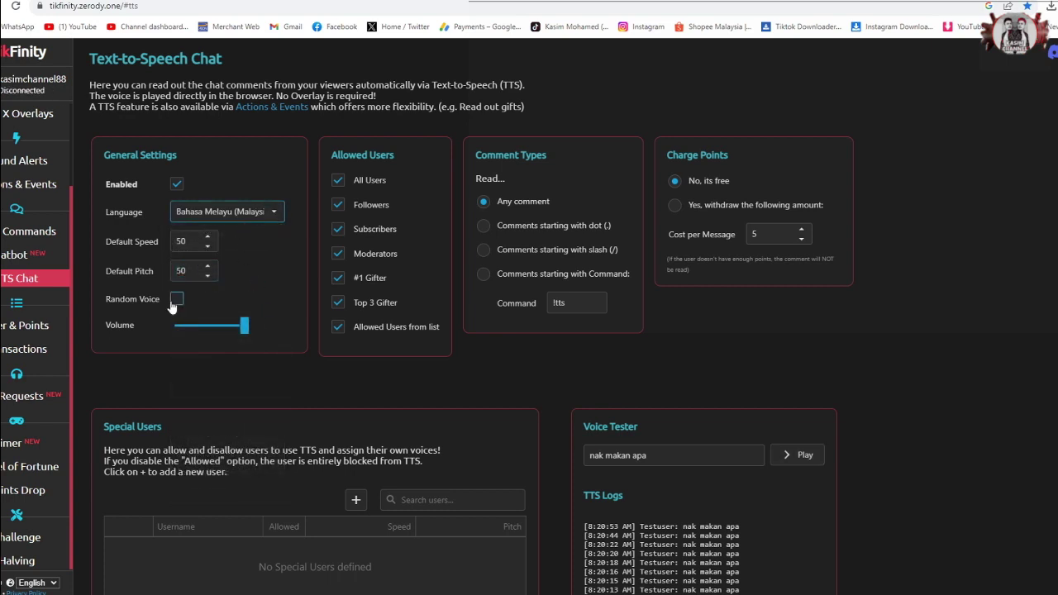
{"action": "left_click", "coordinate": [792, 461]}
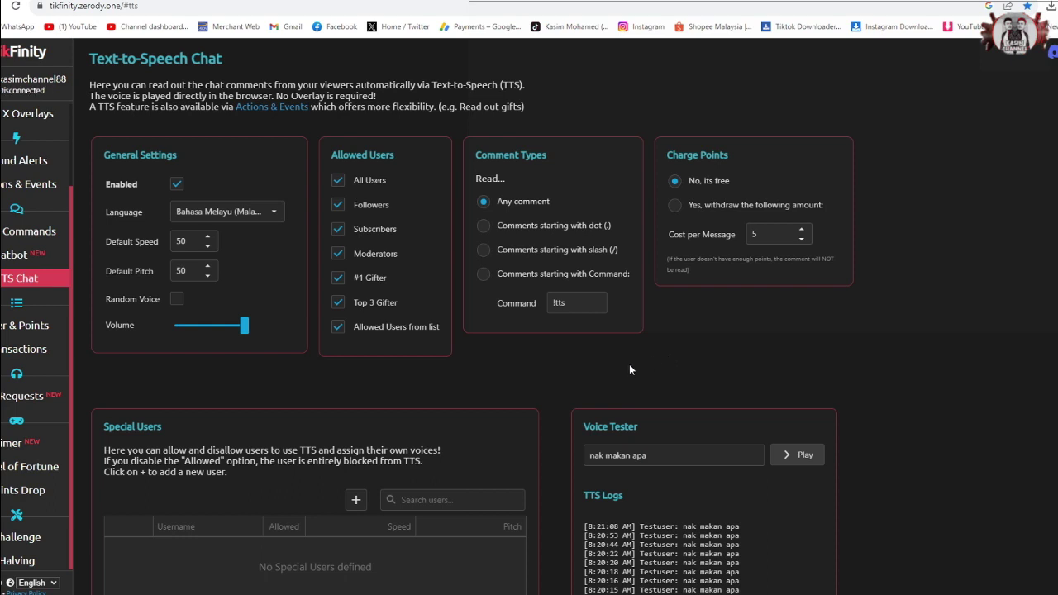
Step: Examine the special users, spam protection and advanced message template settings for text-to-speech
{"action": "scroll", "coordinate": [475, 393], "scroll_direction": "down", "scroll_amount": 3}
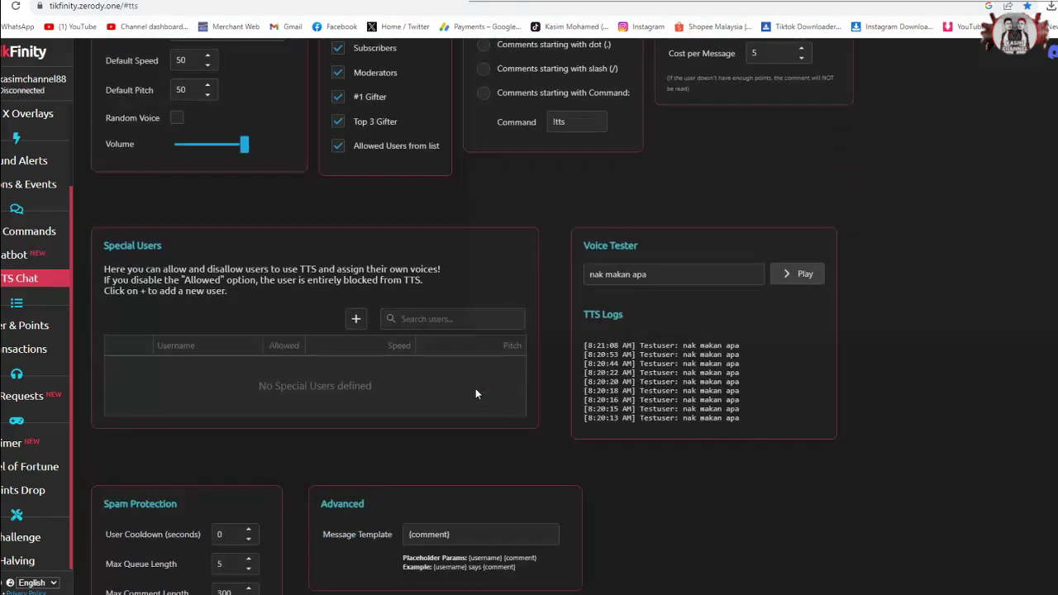
{"action": "scroll", "coordinate": [475, 393], "scroll_direction": "down", "scroll_amount": 1}
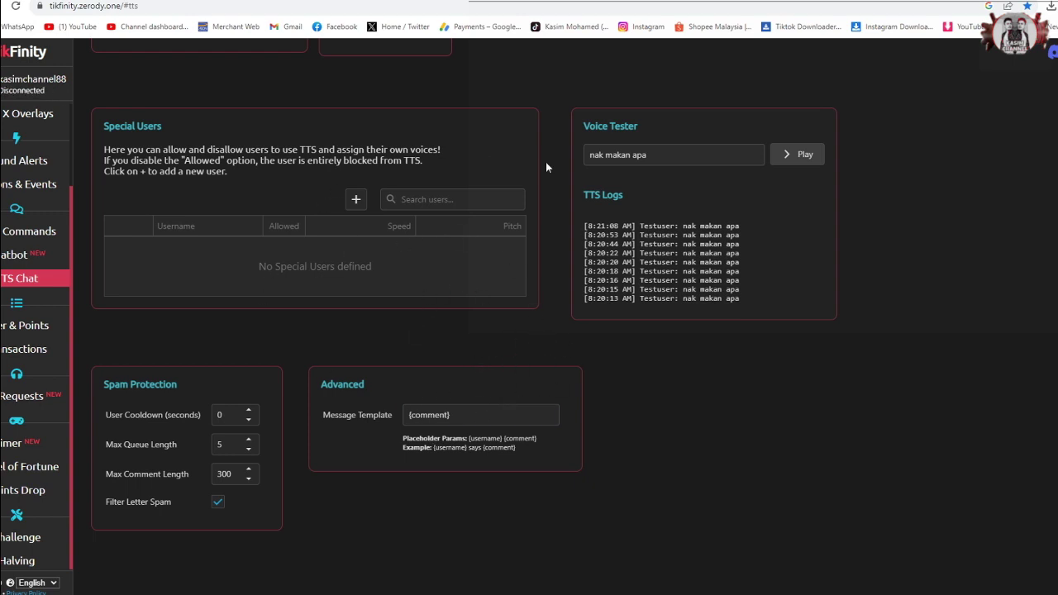
{"action": "scroll", "coordinate": [572, 322], "scroll_direction": "up", "scroll_amount": 4}
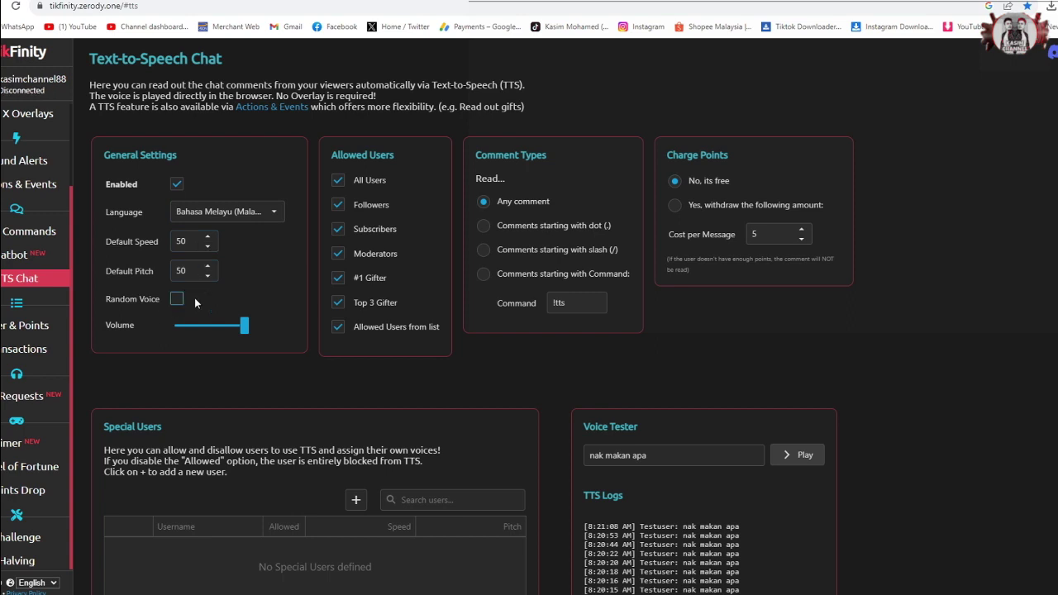
Step: Open the Sound Alerts settings
{"action": "left_click", "coordinate": [13, 161]}
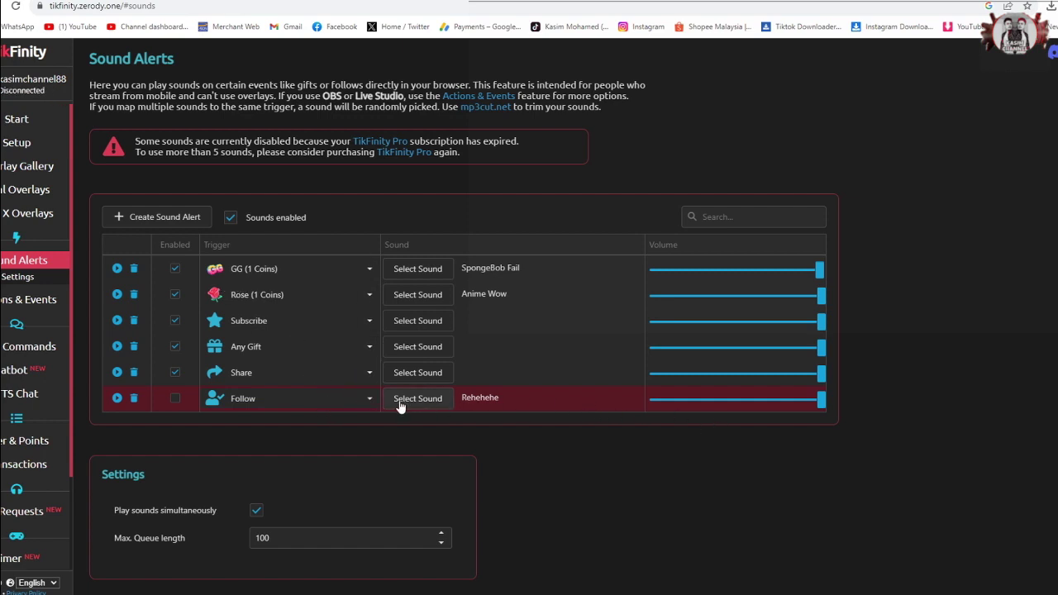
Step: Enable the Follow sound alert and disable the Share and Subscribe sound alerts
{"action": "left_click", "coordinate": [175, 403]}
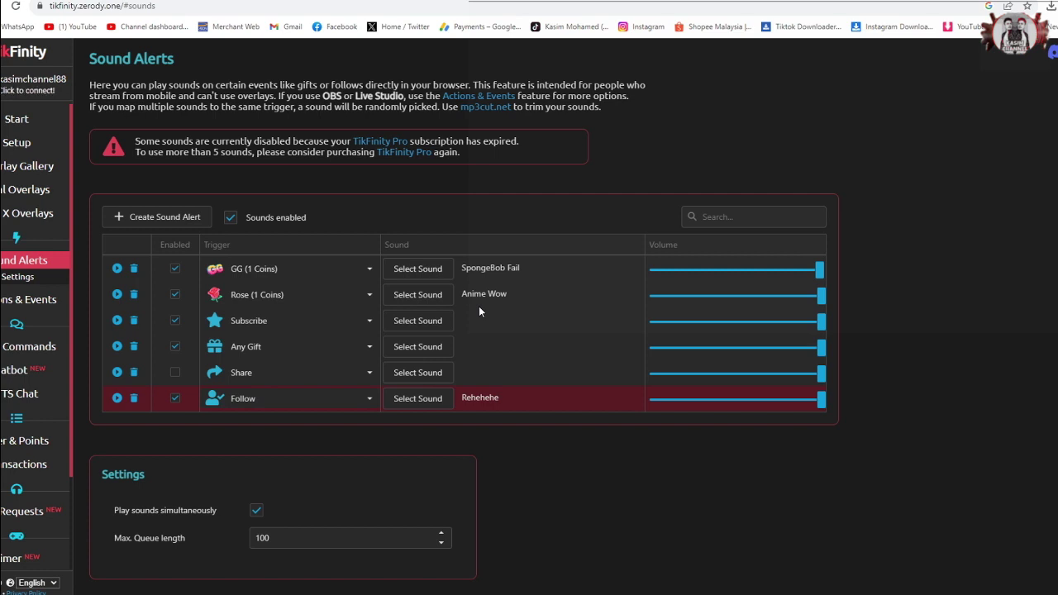
{"action": "left_click", "coordinate": [177, 326]}
{"action": "scroll", "coordinate": [318, 330], "scroll_direction": "down", "scroll_amount": 1}
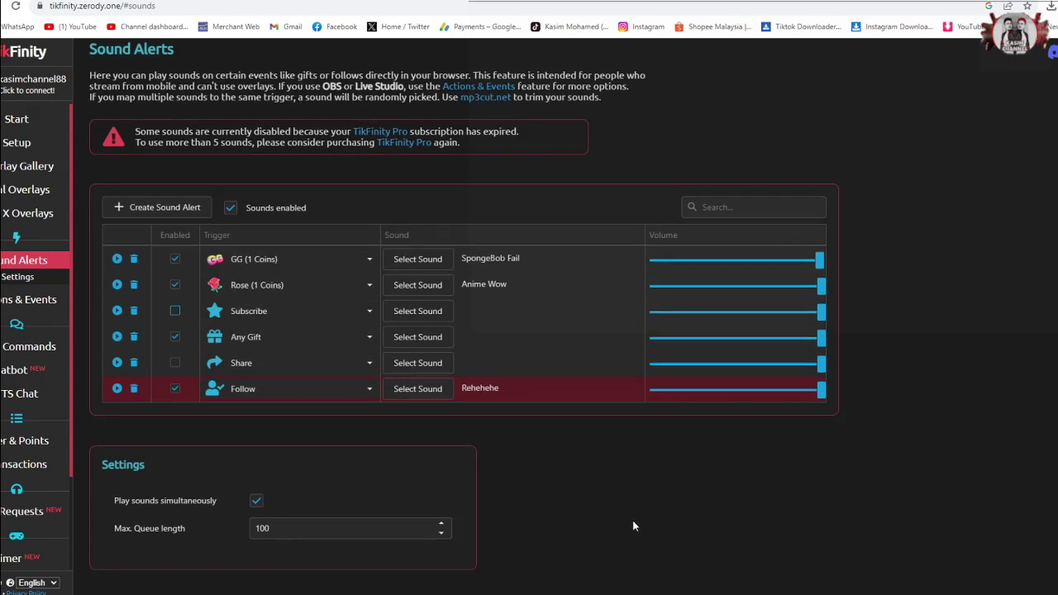
{"action": "scroll", "coordinate": [632, 525], "scroll_direction": "up", "scroll_amount": 1}
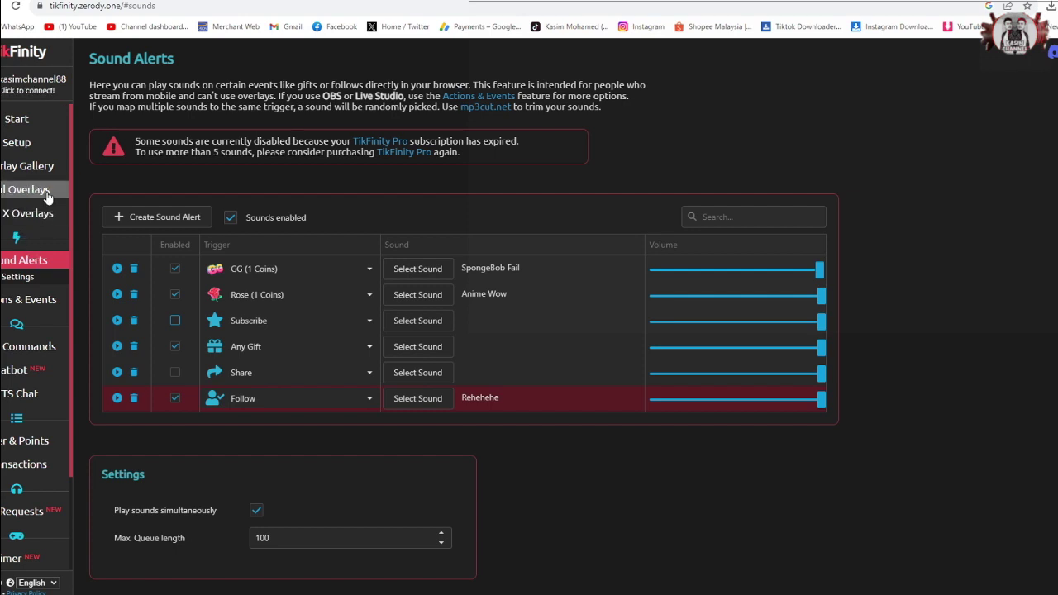
Step: Open the Setup page, and open TikTok in a new browser tab on a followed creator's LIVE stream
{"action": "left_click", "coordinate": [31, 132]}
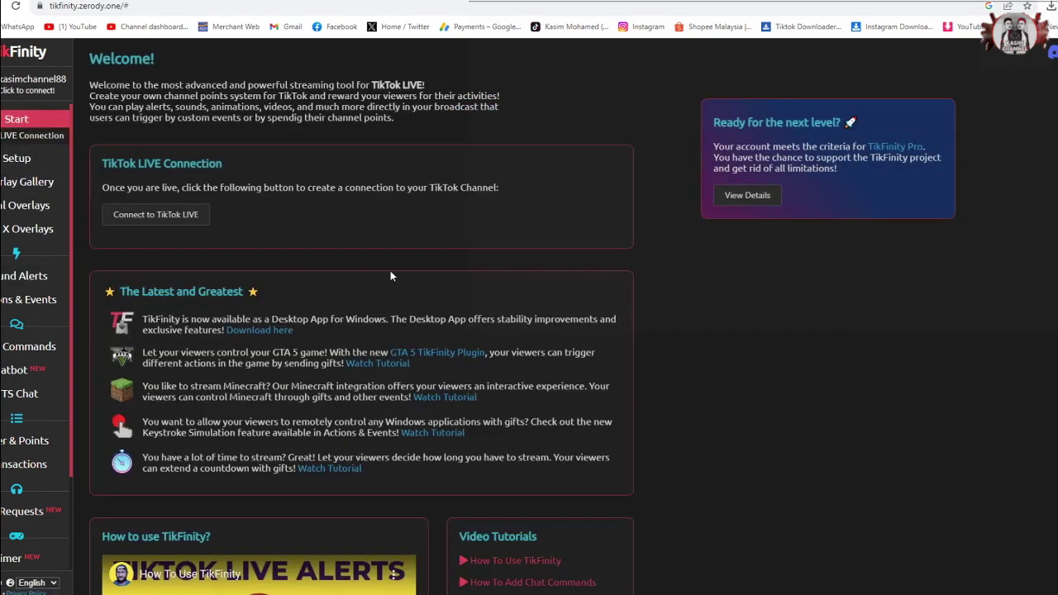
{"action": "left_click", "coordinate": [17, 157]}
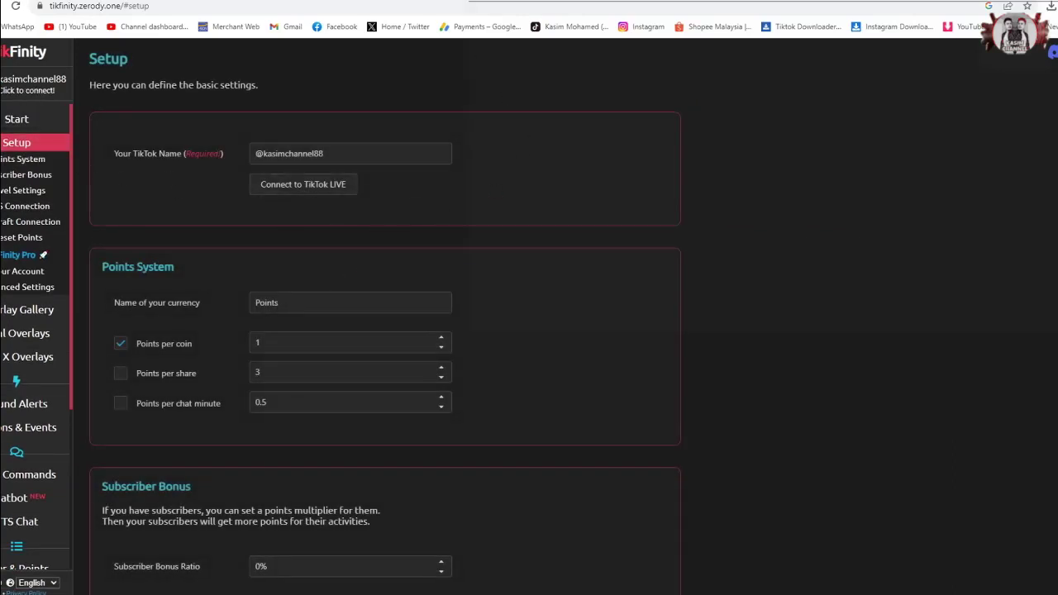
{"action": "key", "text": "ctrl+t"}
{"action": "left_click", "coordinate": [564, 28]}
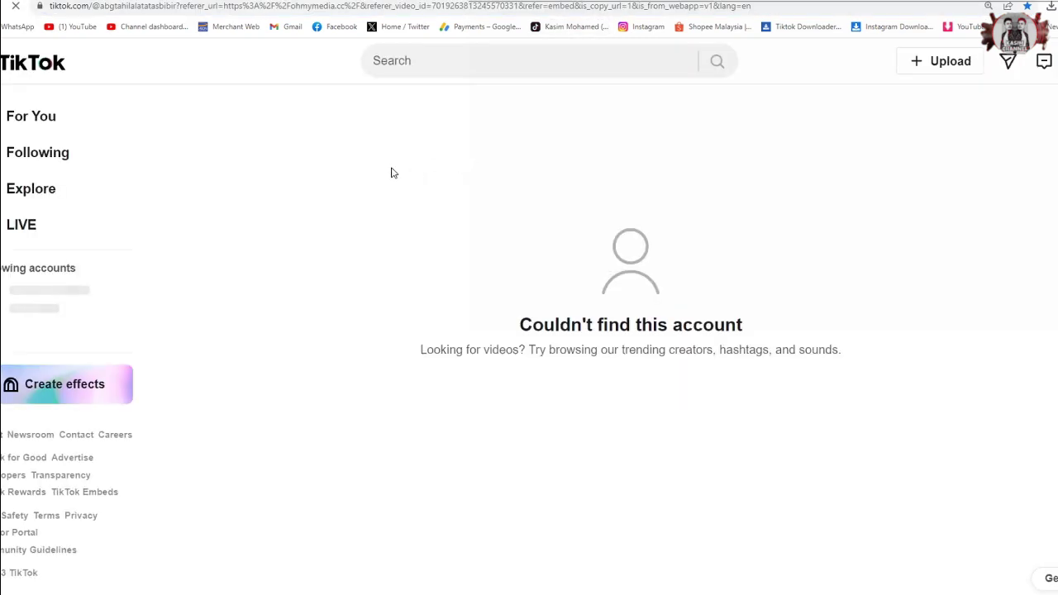
{"action": "left_click", "coordinate": [93, 242]}
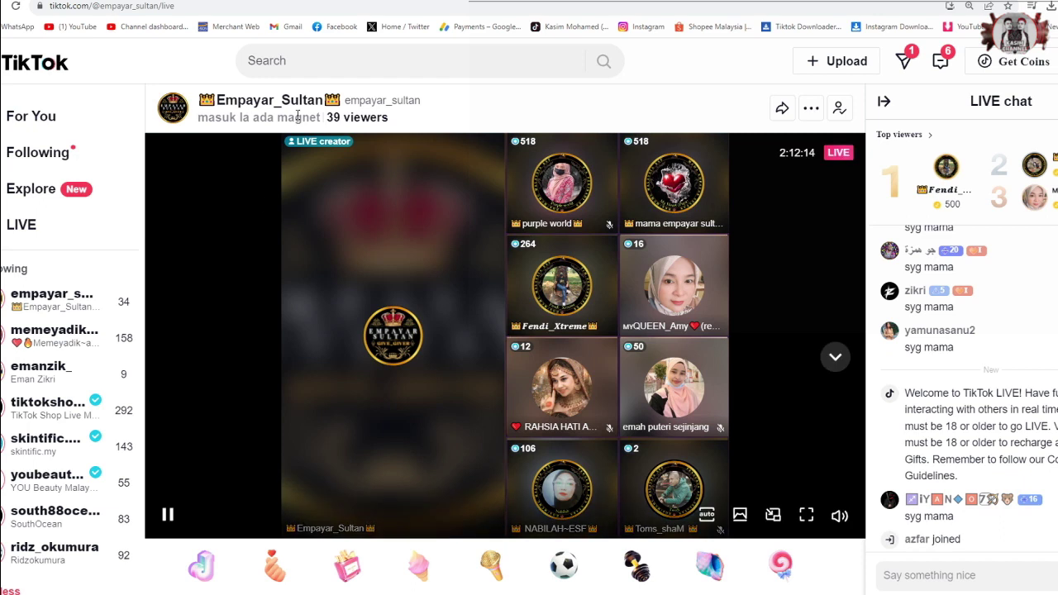
Step: Copy the link address of the streaming creator's TikTok profile and return to the TikFinity Setup page
{"action": "mouse_move", "coordinate": [181, 111]}
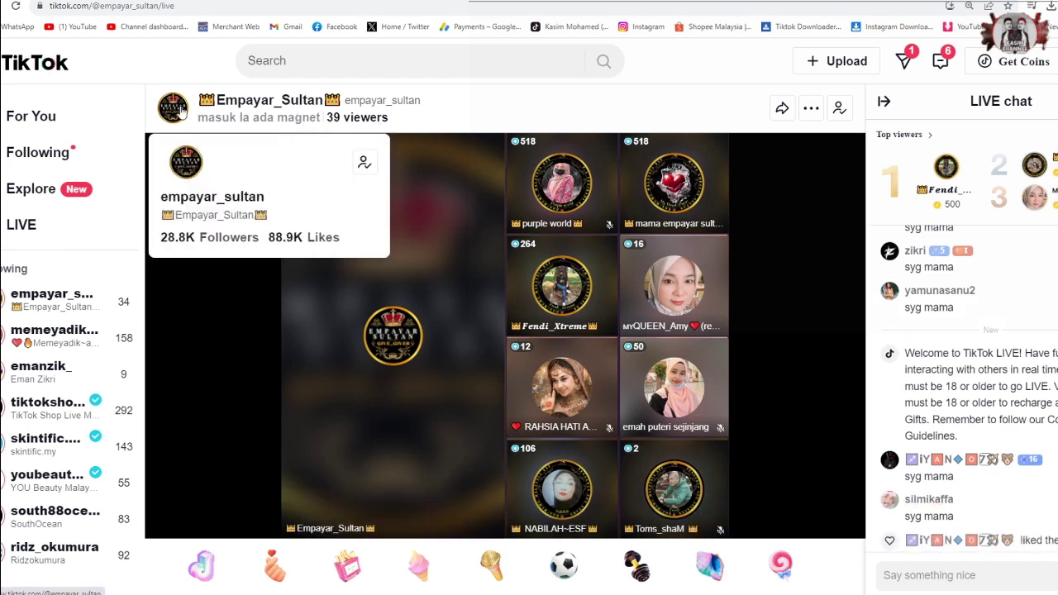
{"action": "right_click", "coordinate": [189, 208]}
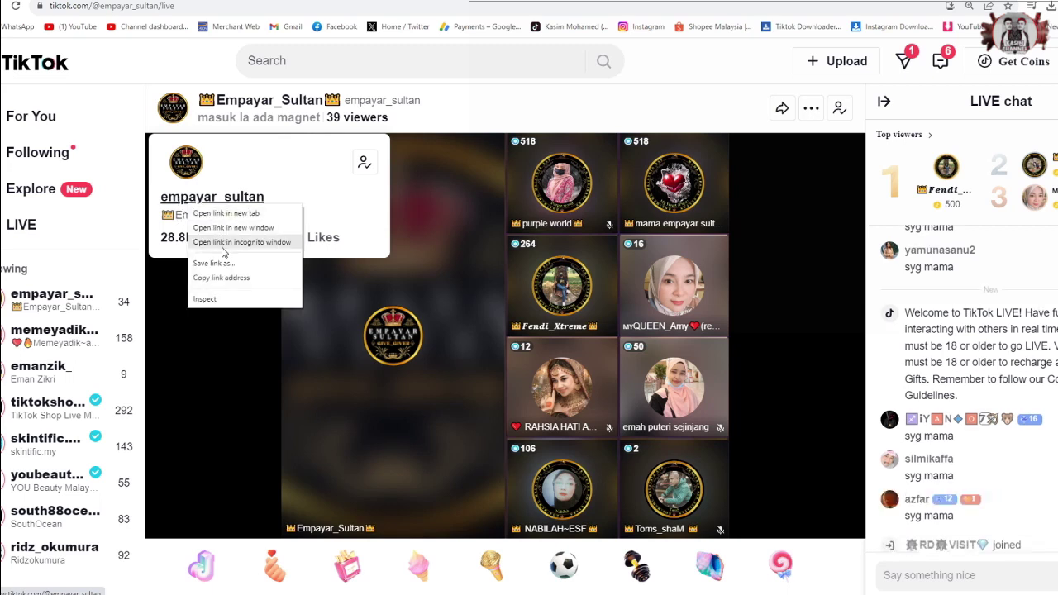
{"action": "left_click", "coordinate": [225, 276]}
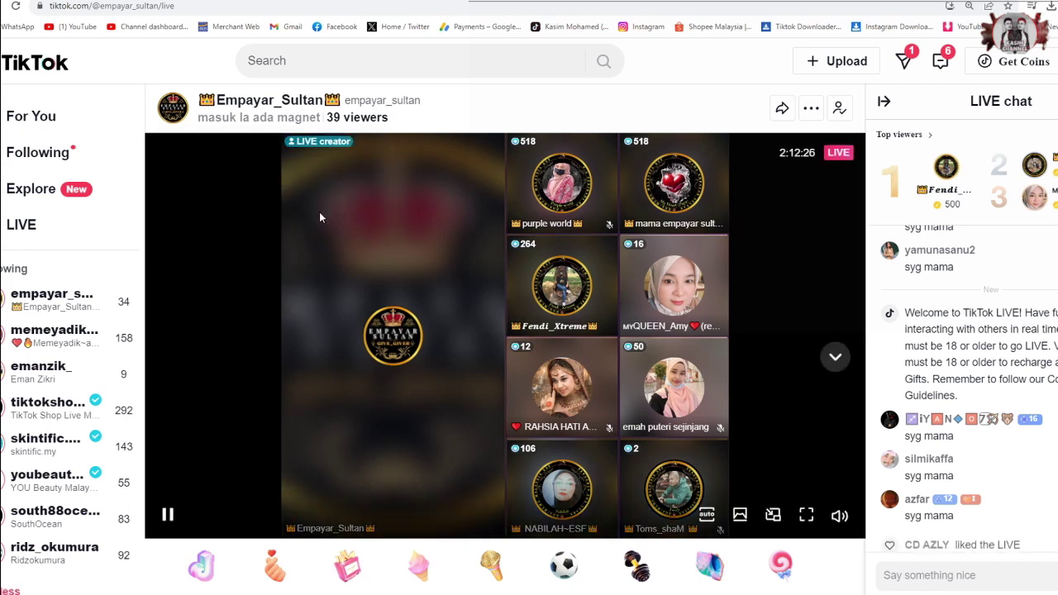
{"action": "left_click", "coordinate": [329, 2]}
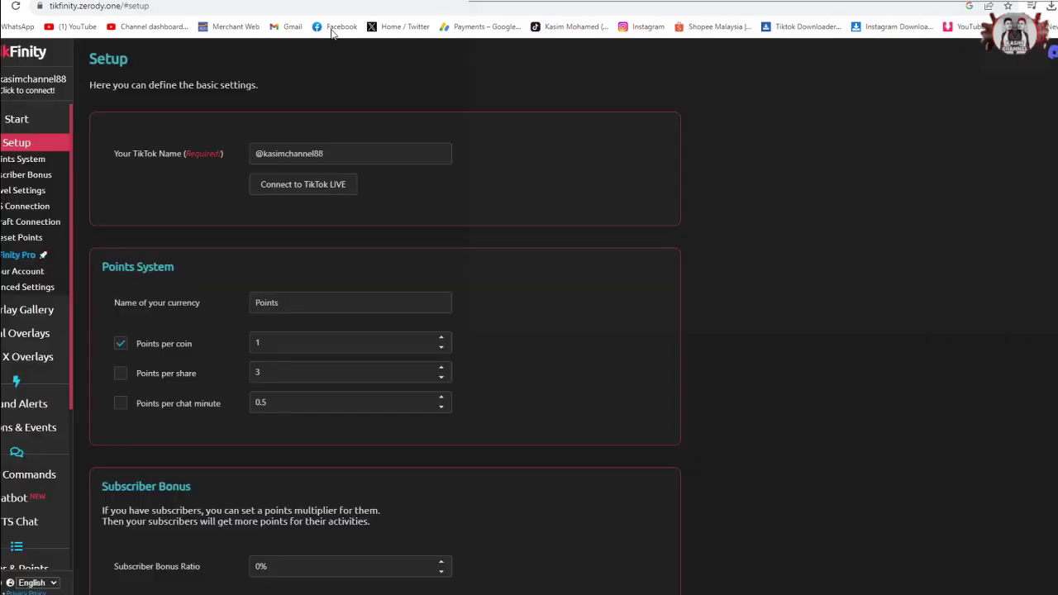
{"action": "triple_click", "coordinate": [334, 157]}
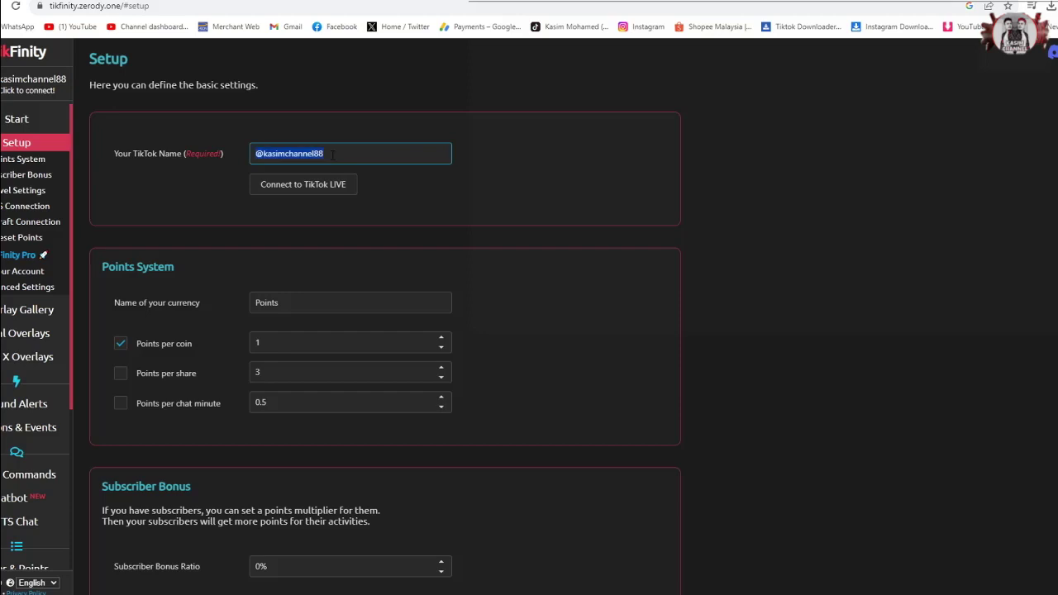
{"action": "key", "text": "BackSpace"}
{"action": "right_click", "coordinate": [332, 154]}
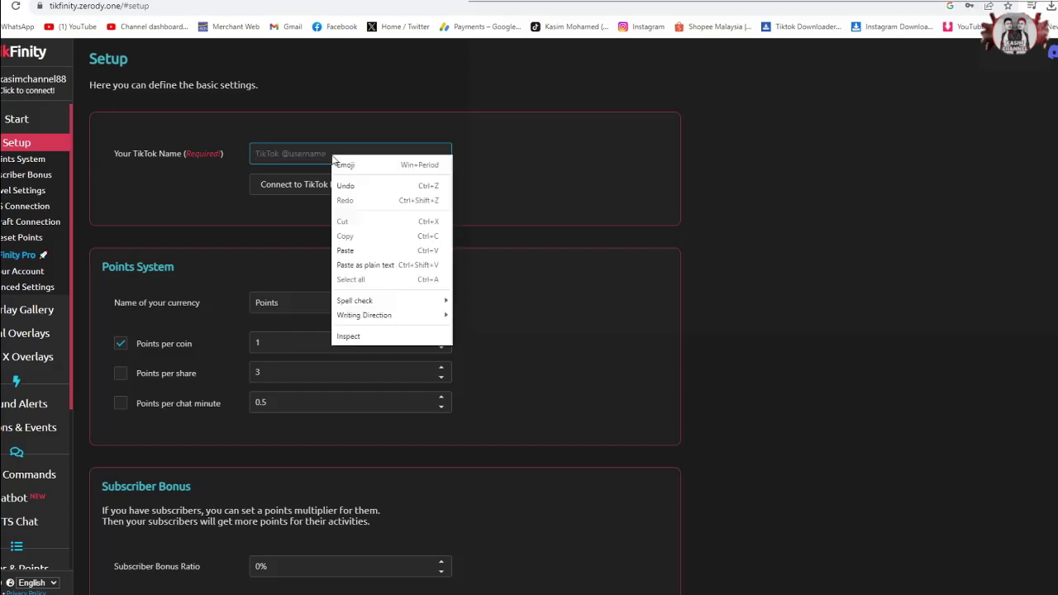
{"action": "left_click", "coordinate": [369, 249]}
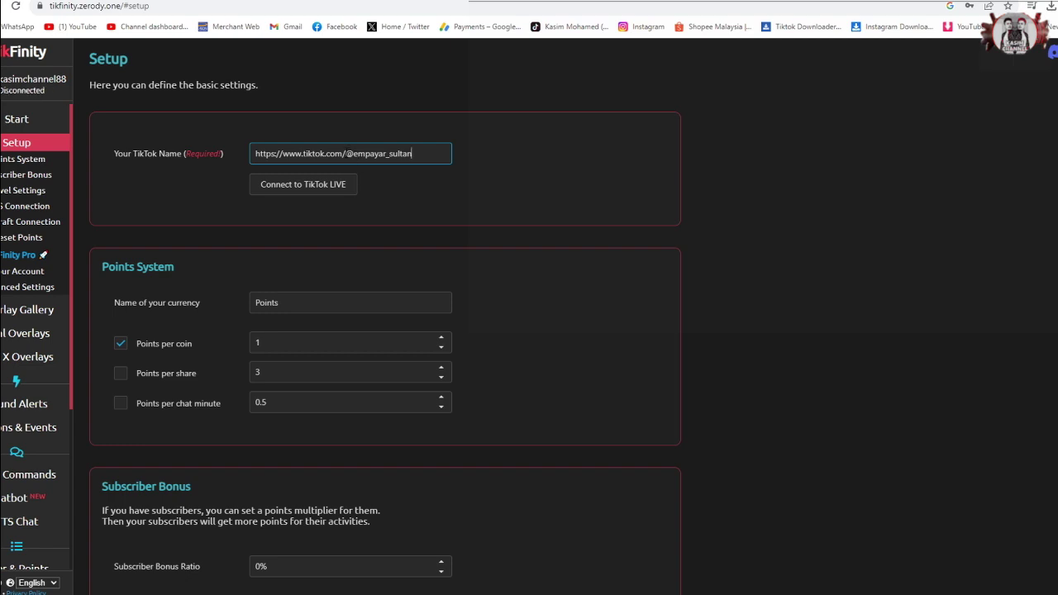
{"action": "left_click", "coordinate": [344, 153]}
{"action": "key", "text": "BackSpace"}
{"action": "key", "text": "BackSpace"}
{"action": "key", "text": "BackSpace"}
{"action": "key", "text": "BackSpace"}
{"action": "key", "text": "BackSpace"}
{"action": "key", "text": "BackSpace"}
{"action": "key", "text": "BackSpace"}
{"action": "key", "text": "BackSpace"}
{"action": "key", "text": "BackSpace"}
{"action": "key", "text": "BackSpace"}
{"action": "key", "text": "BackSpace"}
{"action": "key", "text": "BackSpace"}
{"action": "key", "text": "BackSpace"}
{"action": "key", "text": "BackSpace"}
{"action": "key", "text": "BackSpace"}
{"action": "key", "text": "BackSpace"}
{"action": "key", "text": "BackSpace"}
{"action": "key", "text": "BackSpace"}
{"action": "key", "text": "BackSpace"}
{"action": "key", "text": "BackSpace"}
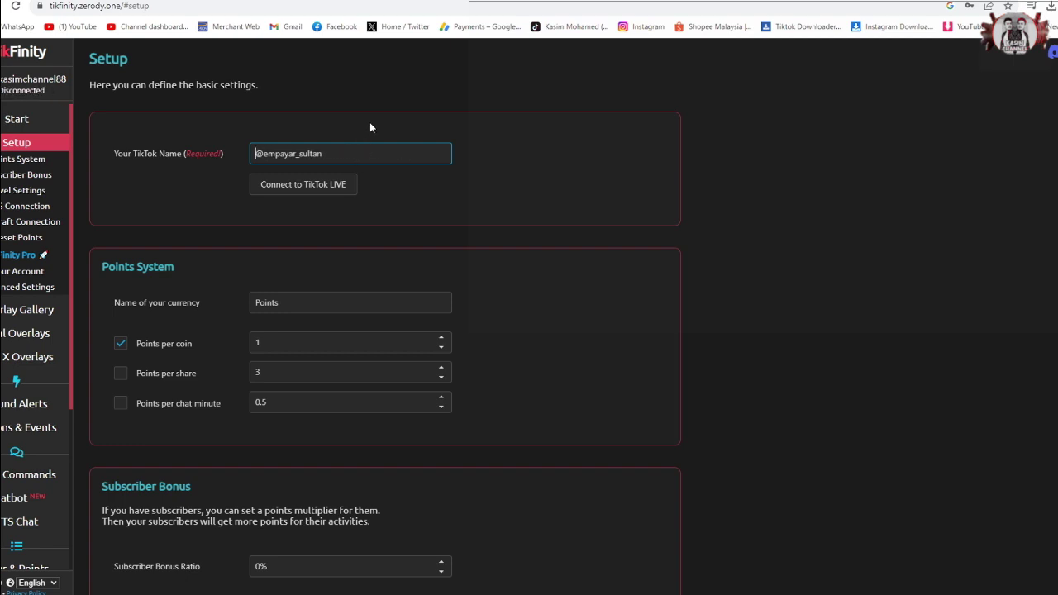
{"action": "left_click", "coordinate": [306, 197]}
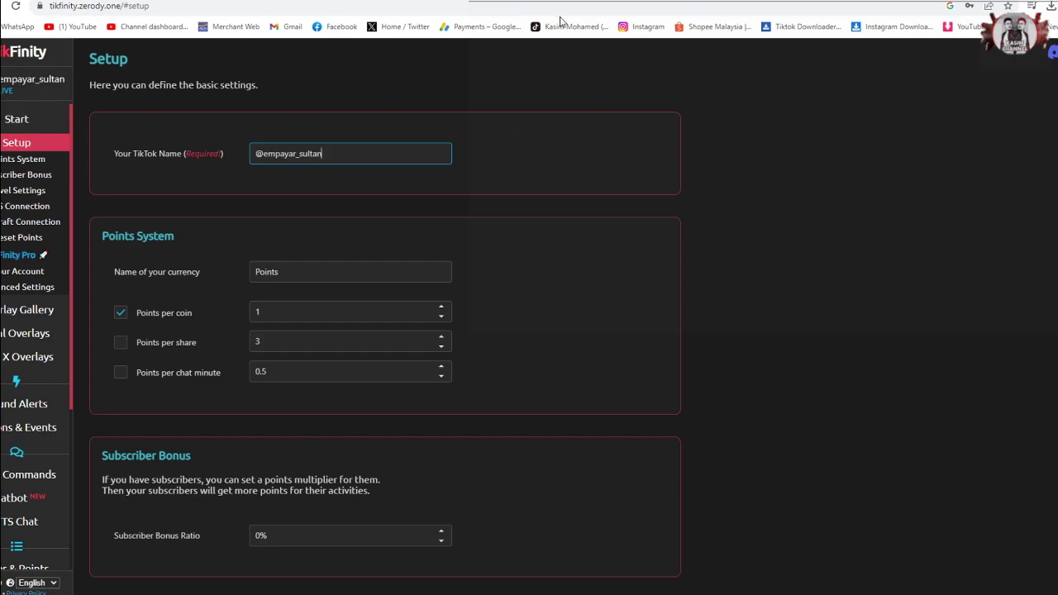
{"action": "key", "text": "ctrl+Tab"}
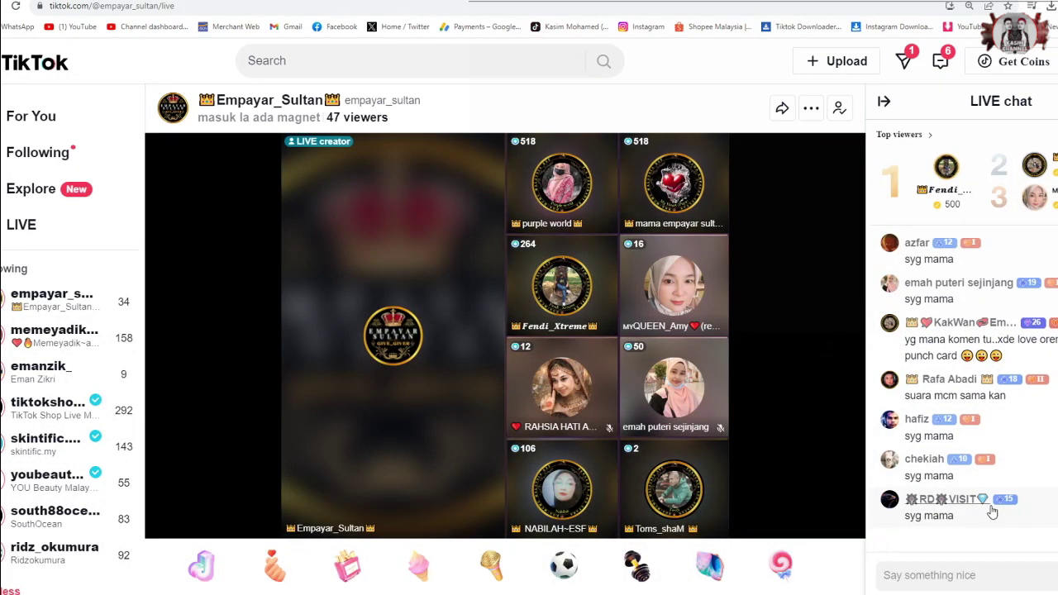
{"action": "left_click", "coordinate": [96, 373]}
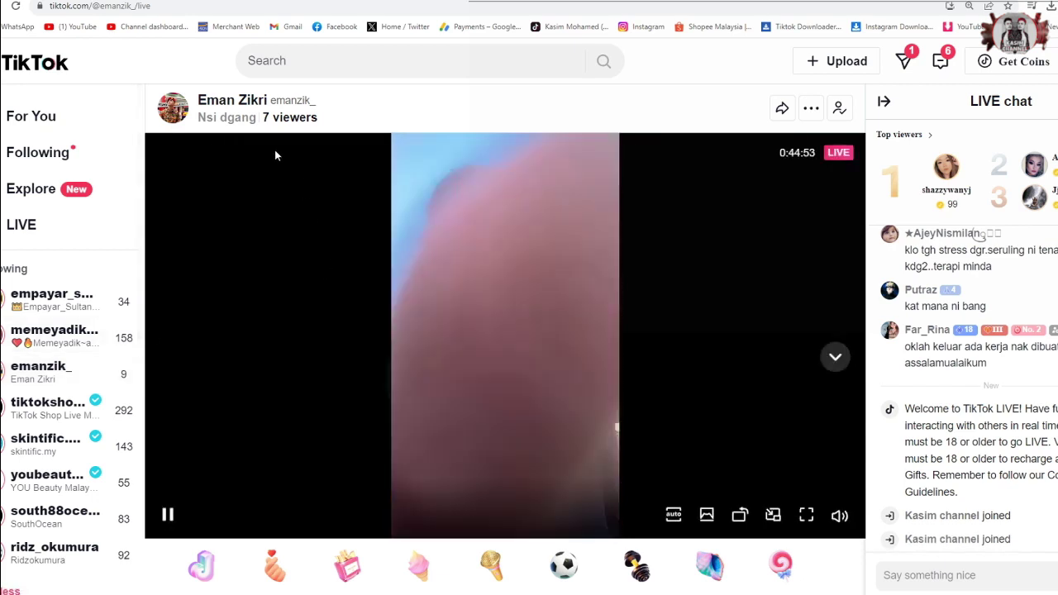
{"action": "mouse_move", "coordinate": [242, 104]}
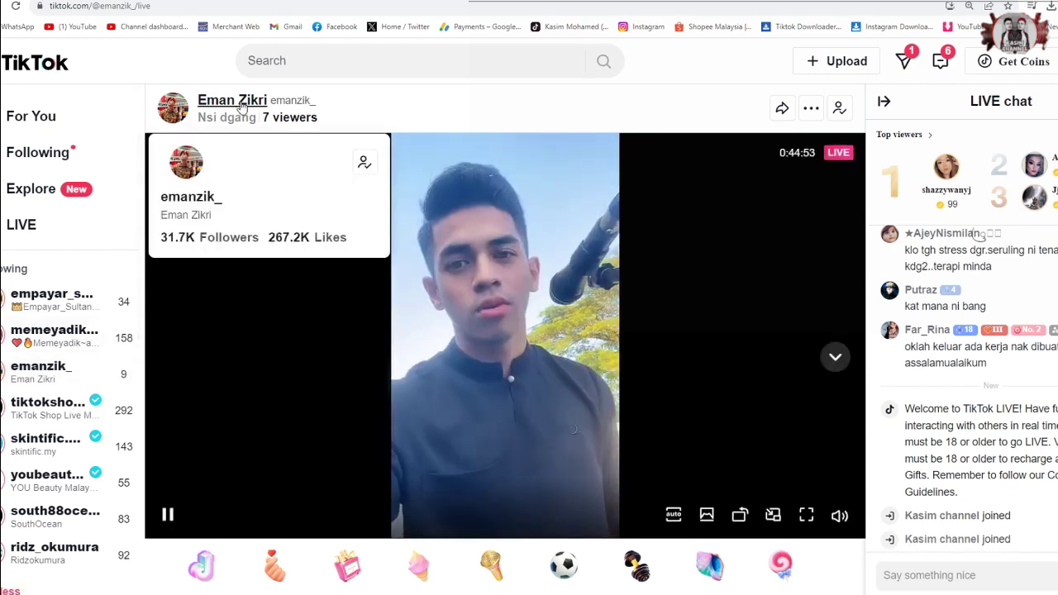
{"action": "right_click", "coordinate": [211, 203]}
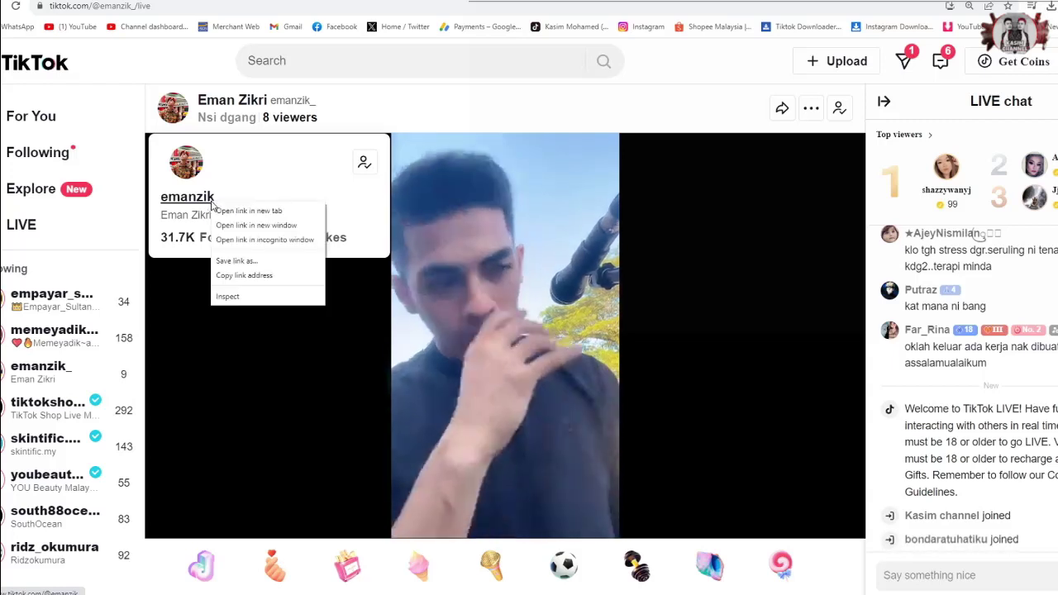
{"action": "left_click", "coordinate": [245, 275]}
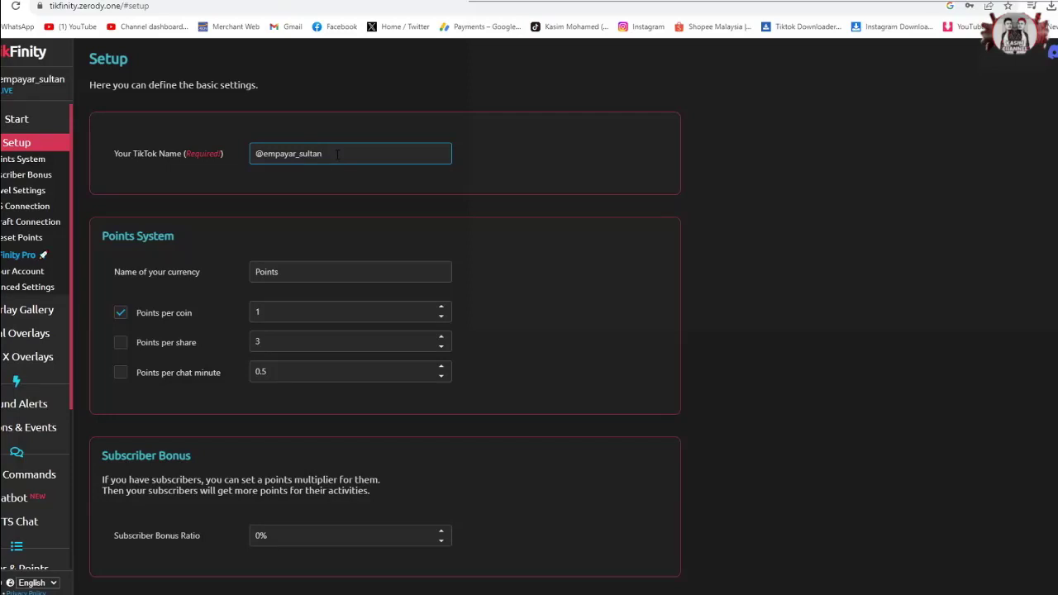
{"action": "triple_click", "coordinate": [337, 153]}
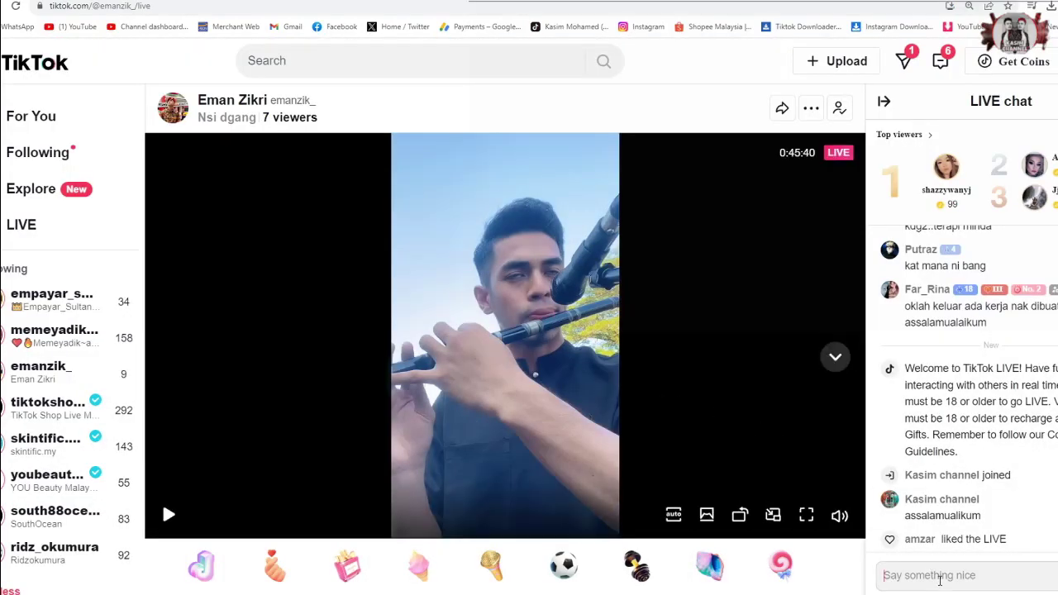
Step: Send the message "semoga dipermudahkan rezeki" in the creator's TikTok LIVE chat
{"action": "type", "text": "sem"}
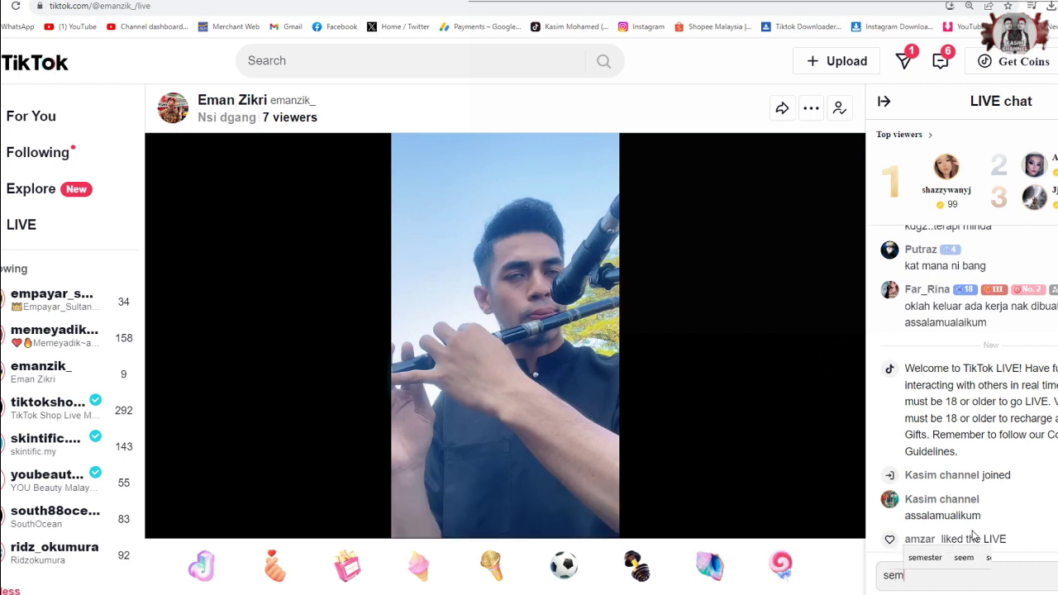
{"action": "type", "text": "oga di"}
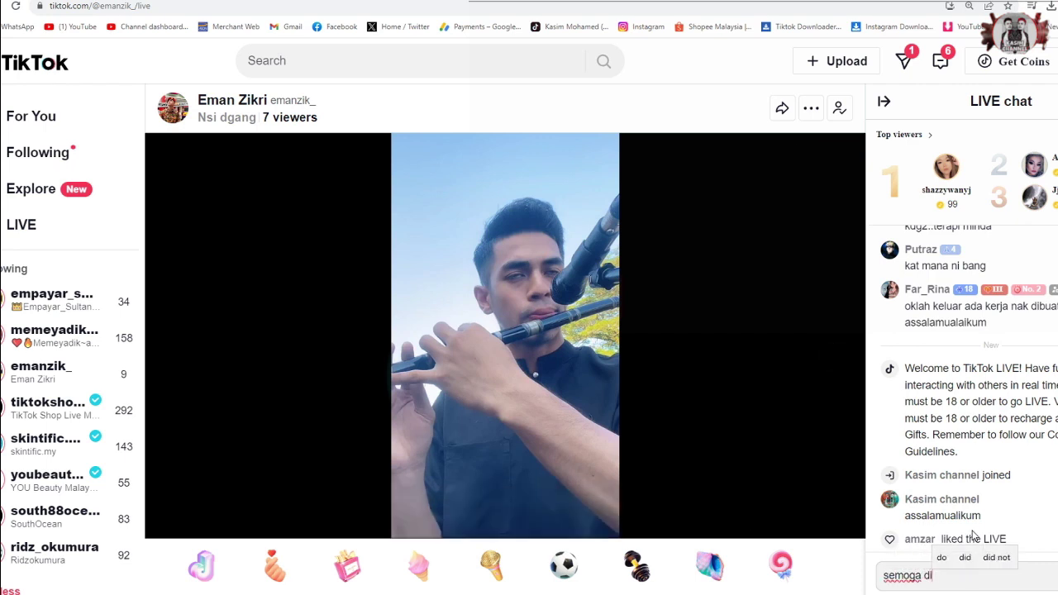
{"action": "type", "text": "permudah"}
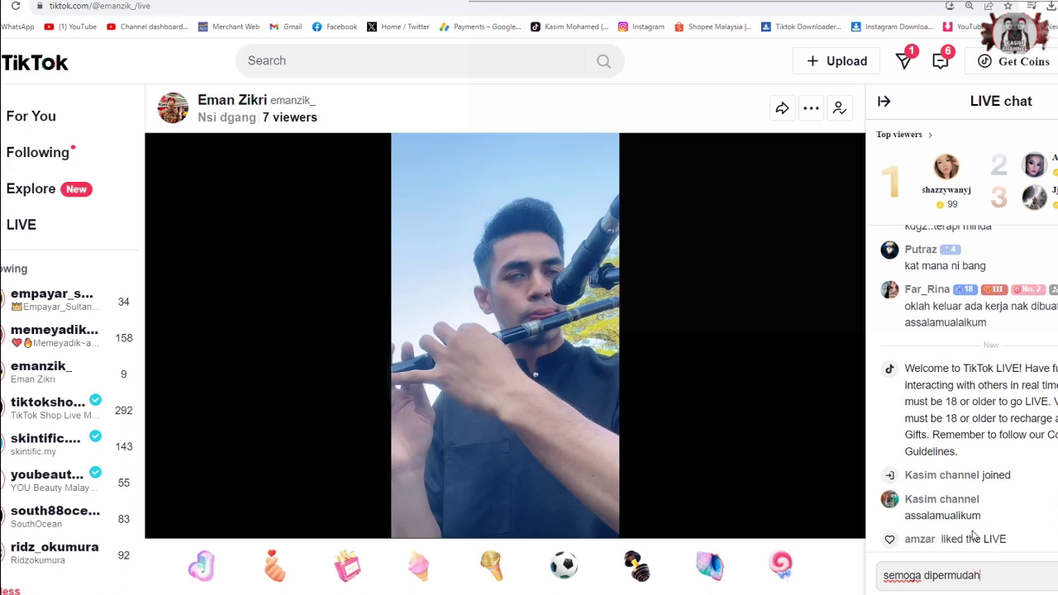
{"action": "type", "text": "kan re"}
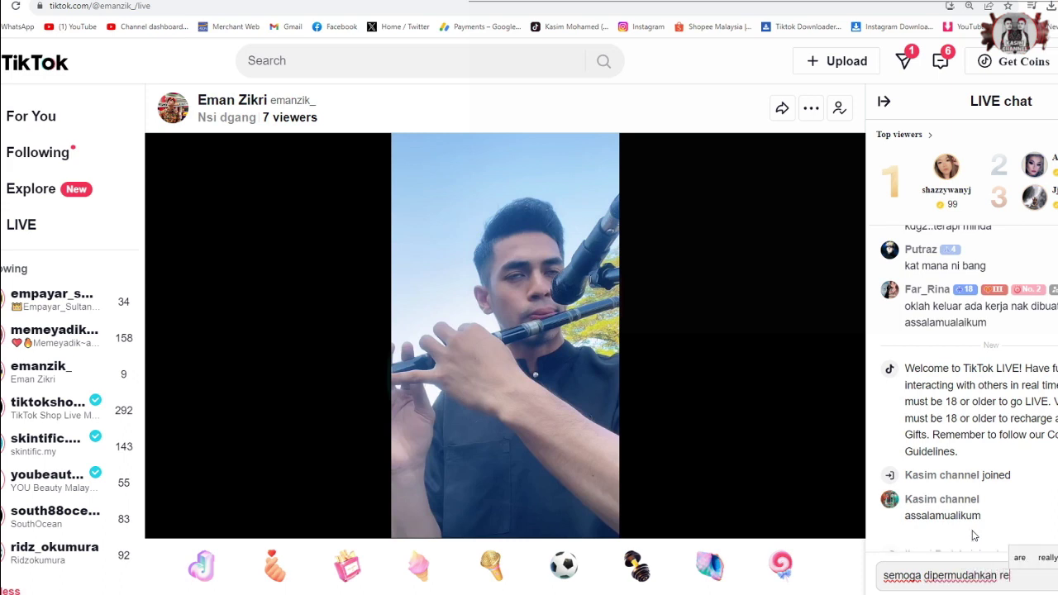
{"action": "type", "text": "zeki"}
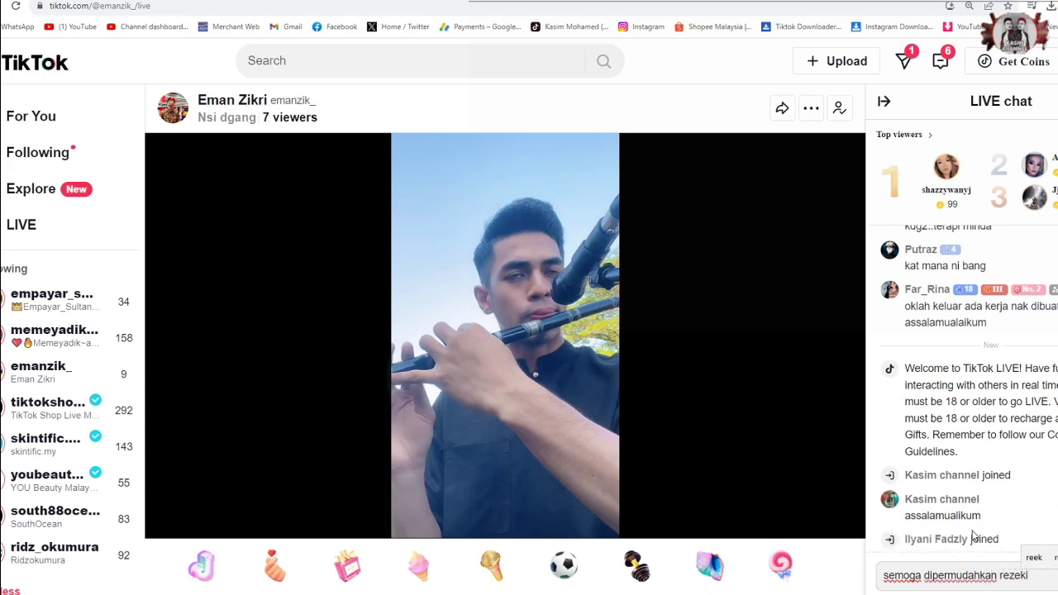
{"action": "key", "text": "Return"}
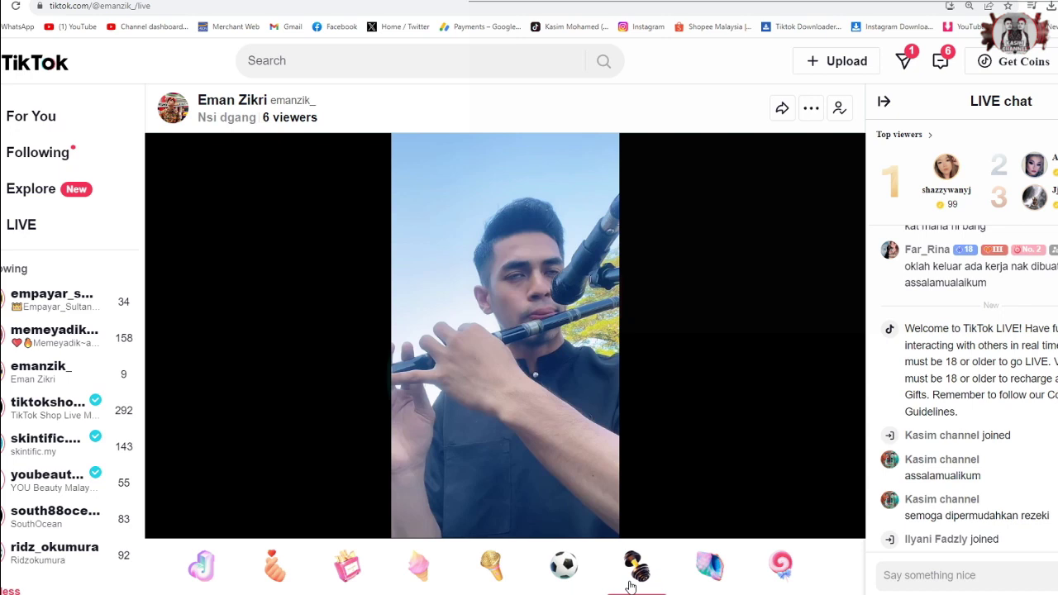
Step: Switch to the Google results for tikfinity, show all results, and open the TikFinity Desktop App page
{"action": "mouse_move", "coordinate": [568, 414]}
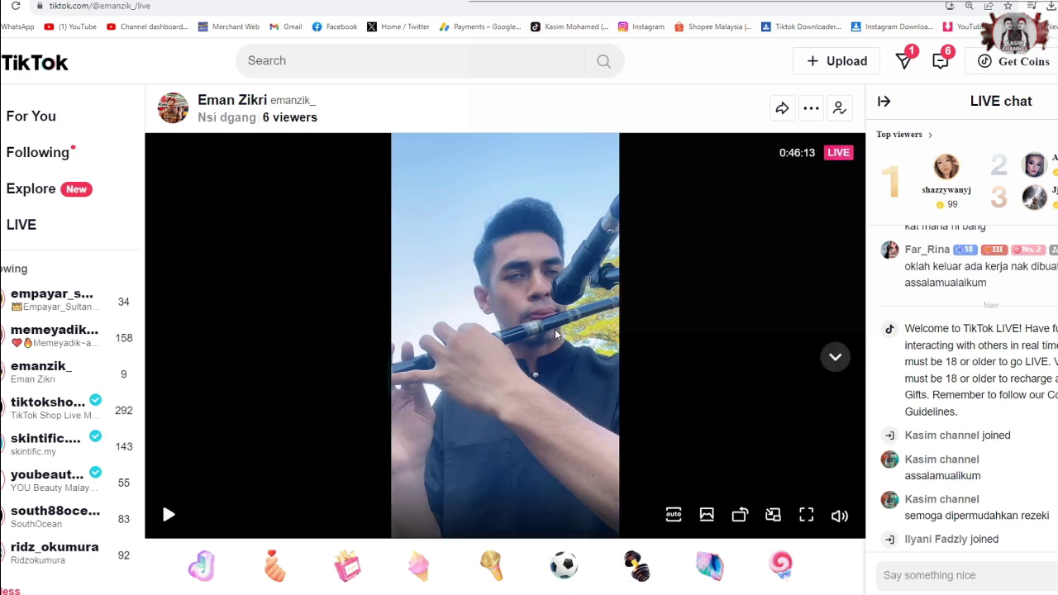
{"action": "left_click", "coordinate": [317, 0]}
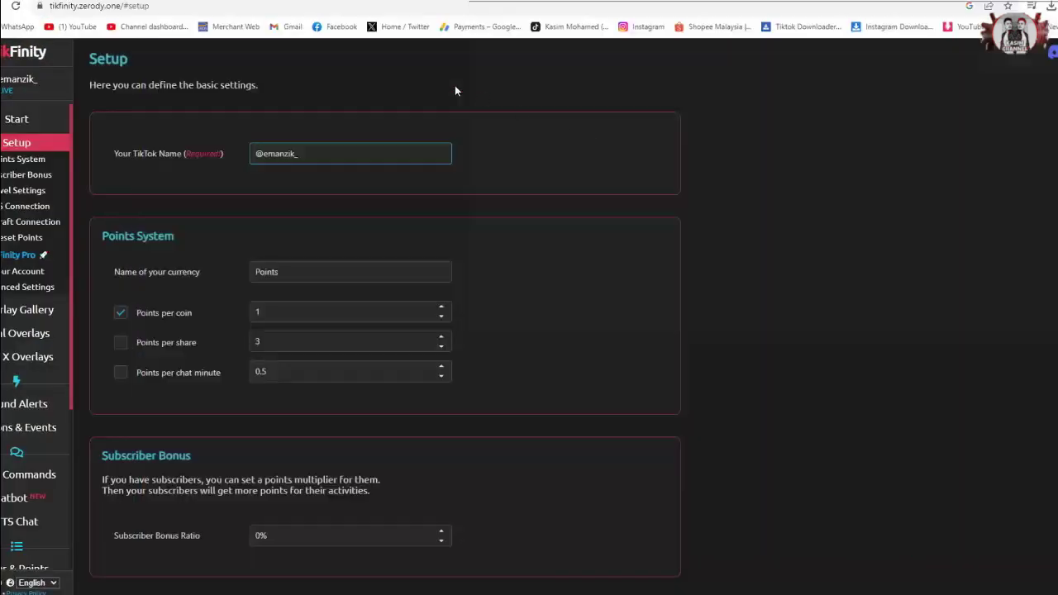
{"action": "key", "text": "alt+Left"}
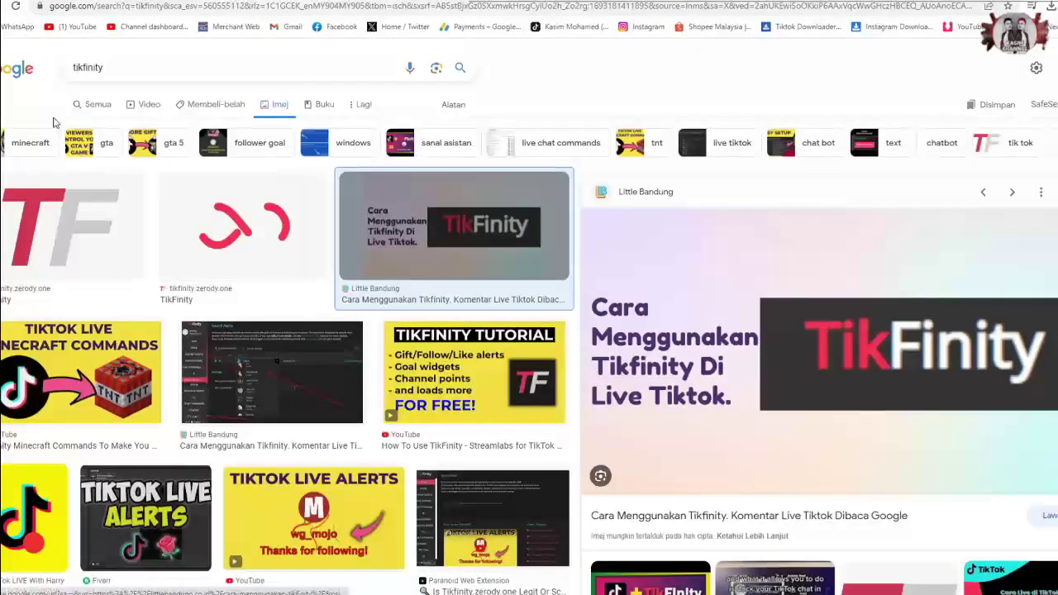
{"action": "left_click", "coordinate": [96, 111]}
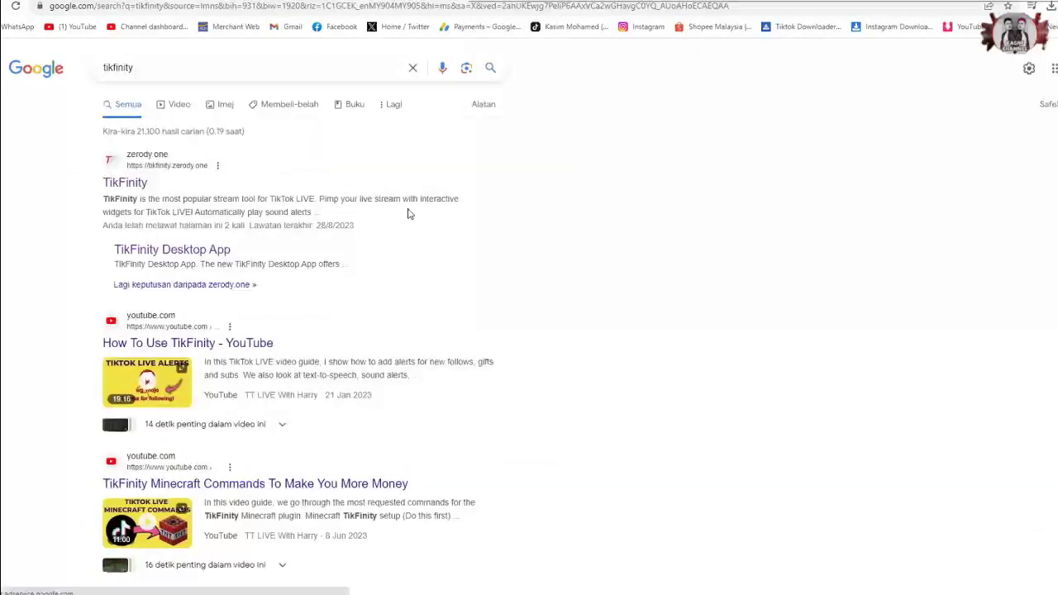
{"action": "left_click", "coordinate": [199, 252]}
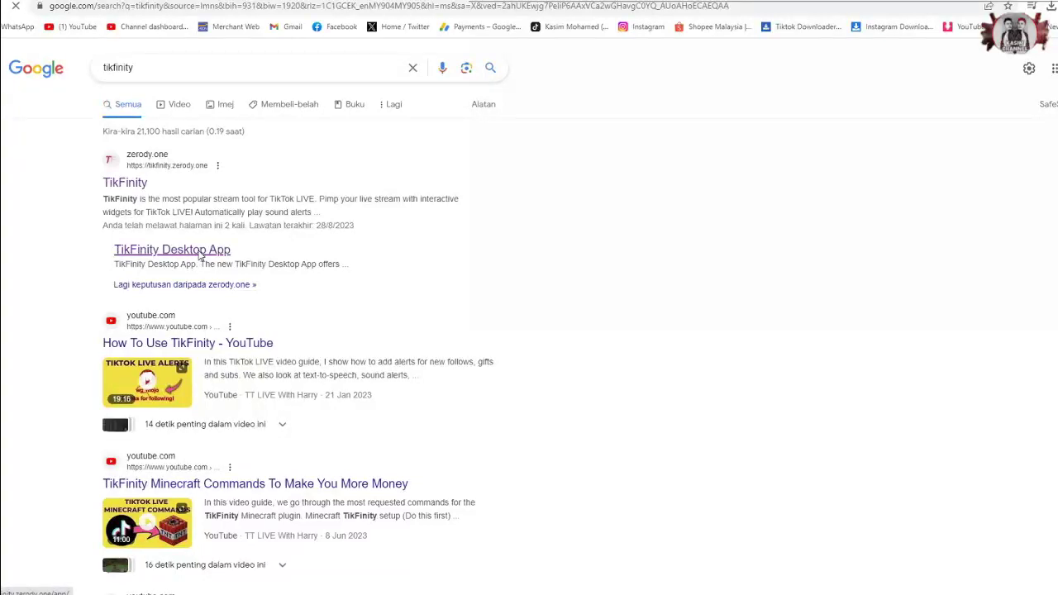